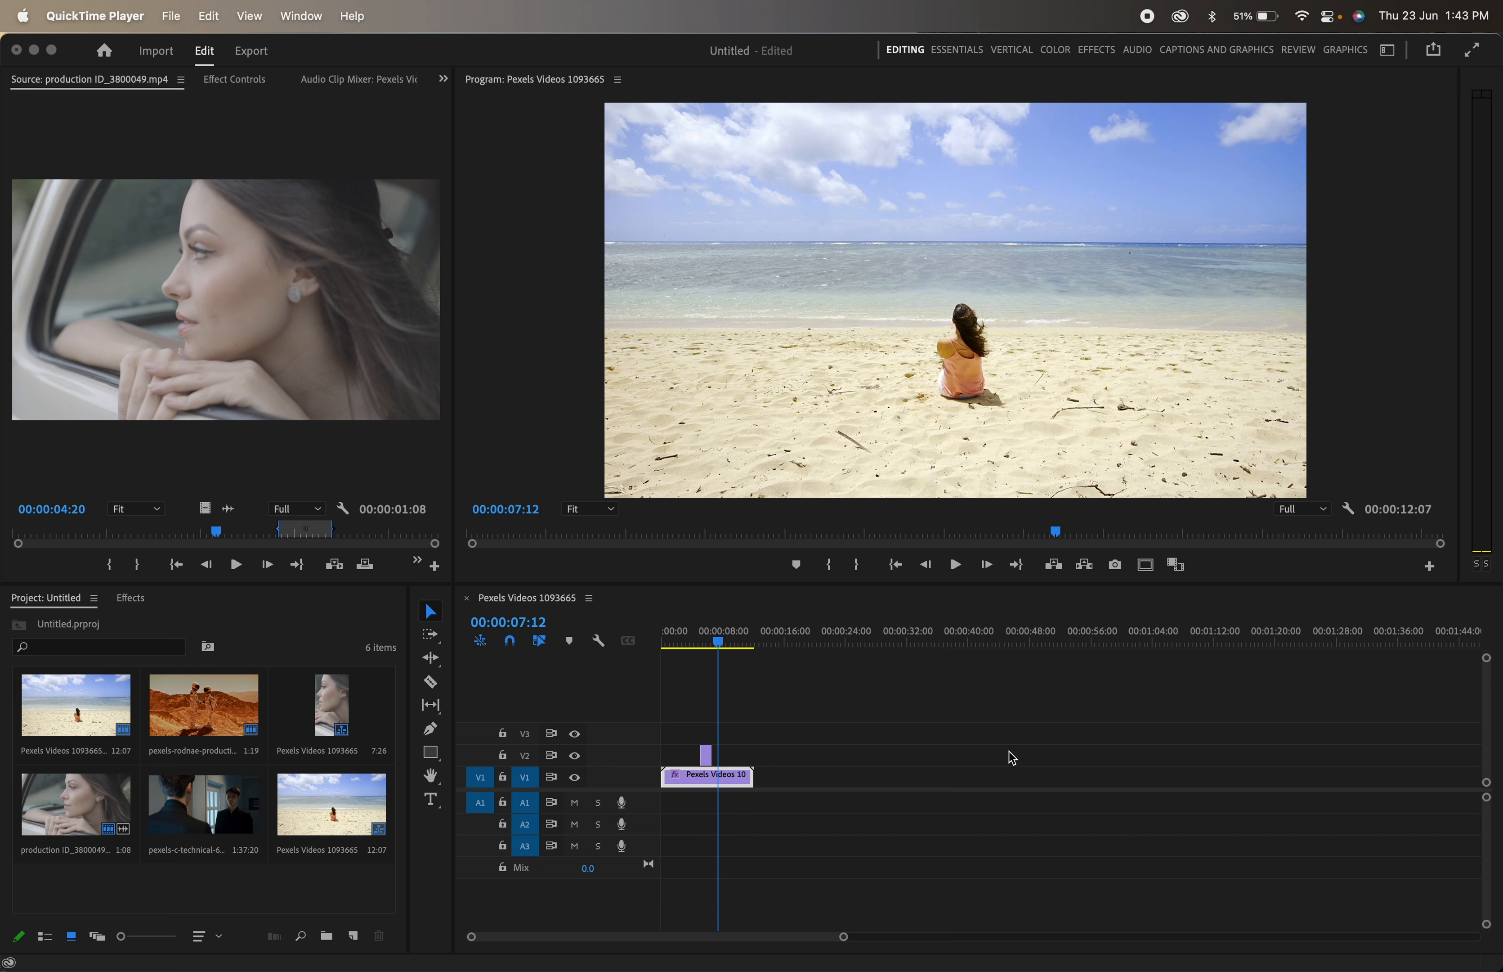
Step: View the installed apps in Creative Cloud, and switch Premiere Pro to the Essentials workspace
{"action": "left_click", "coordinate": [907, 787]}
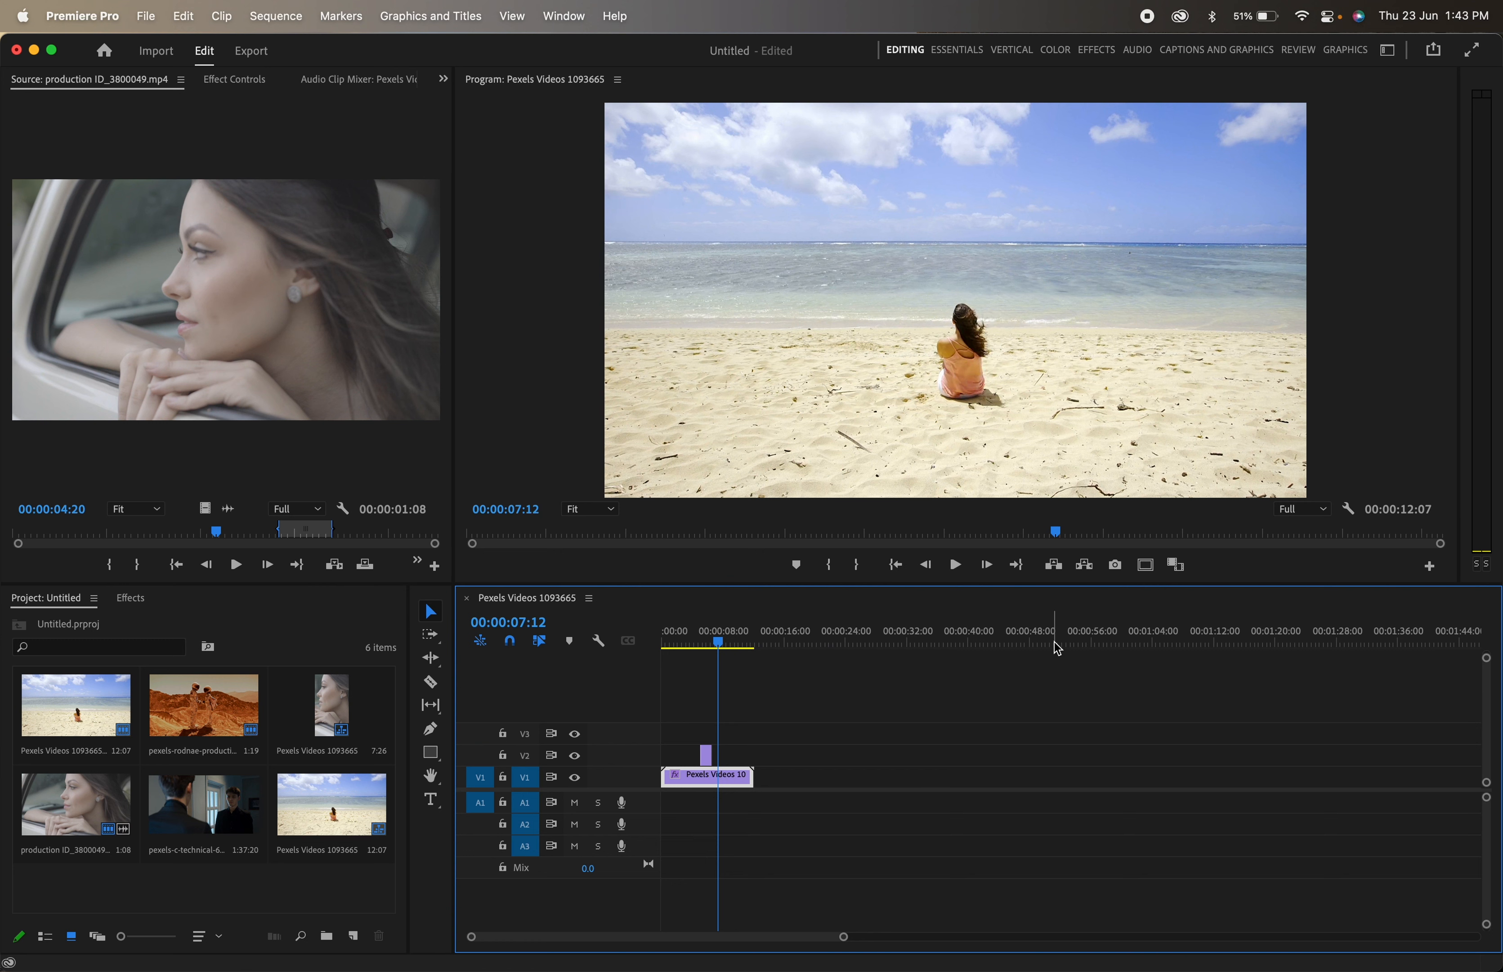
{"action": "left_click", "coordinate": [1180, 16]}
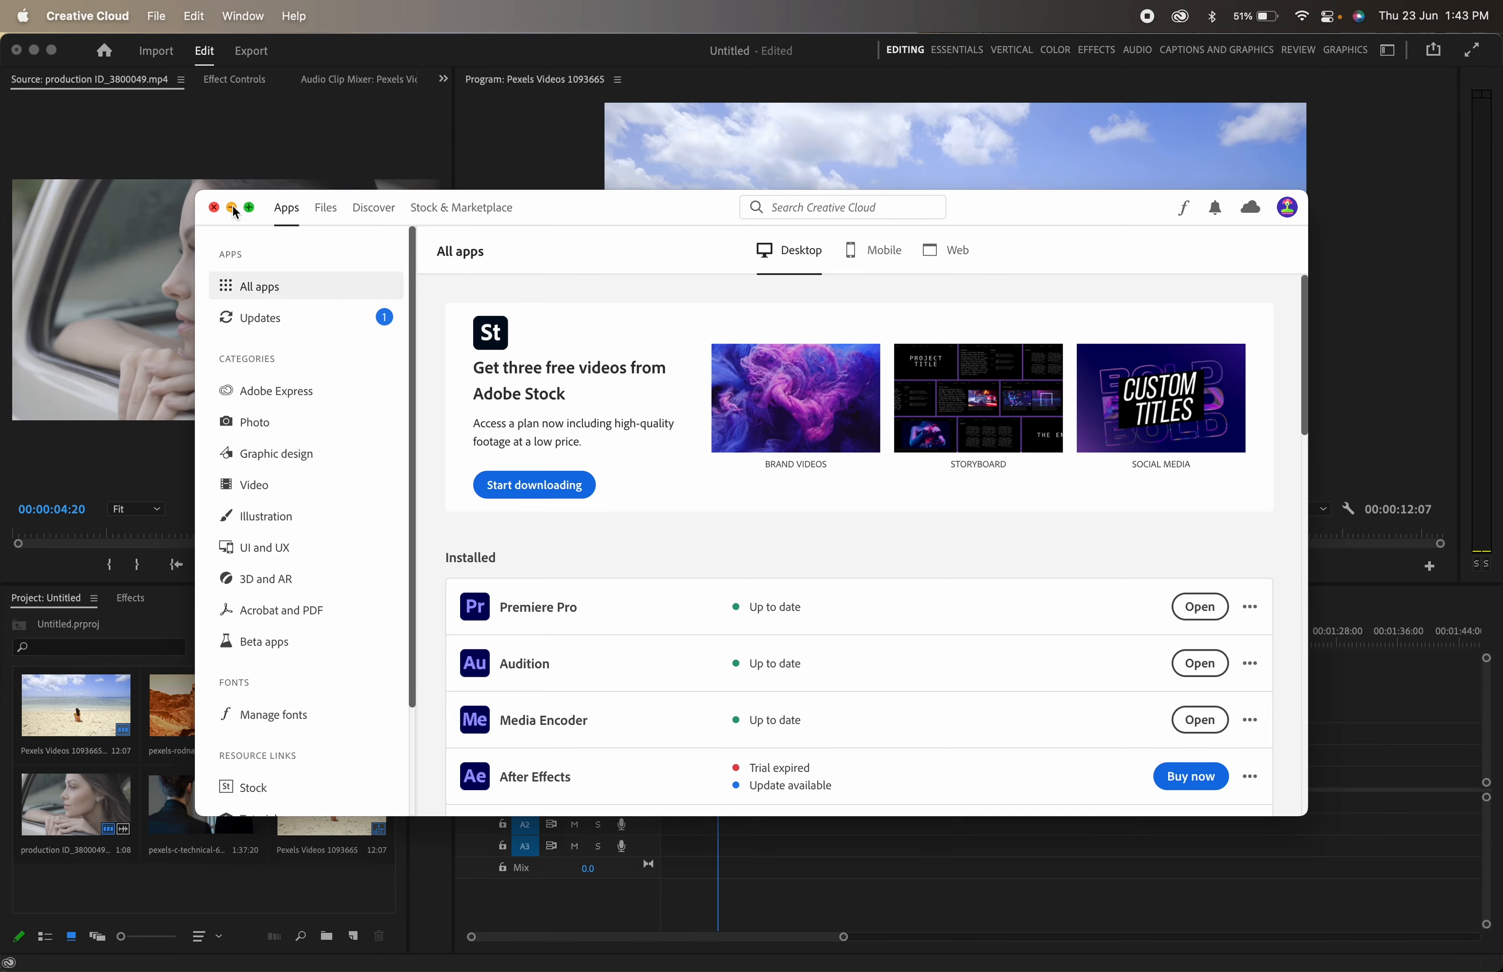
{"action": "left_click", "coordinate": [969, 53]}
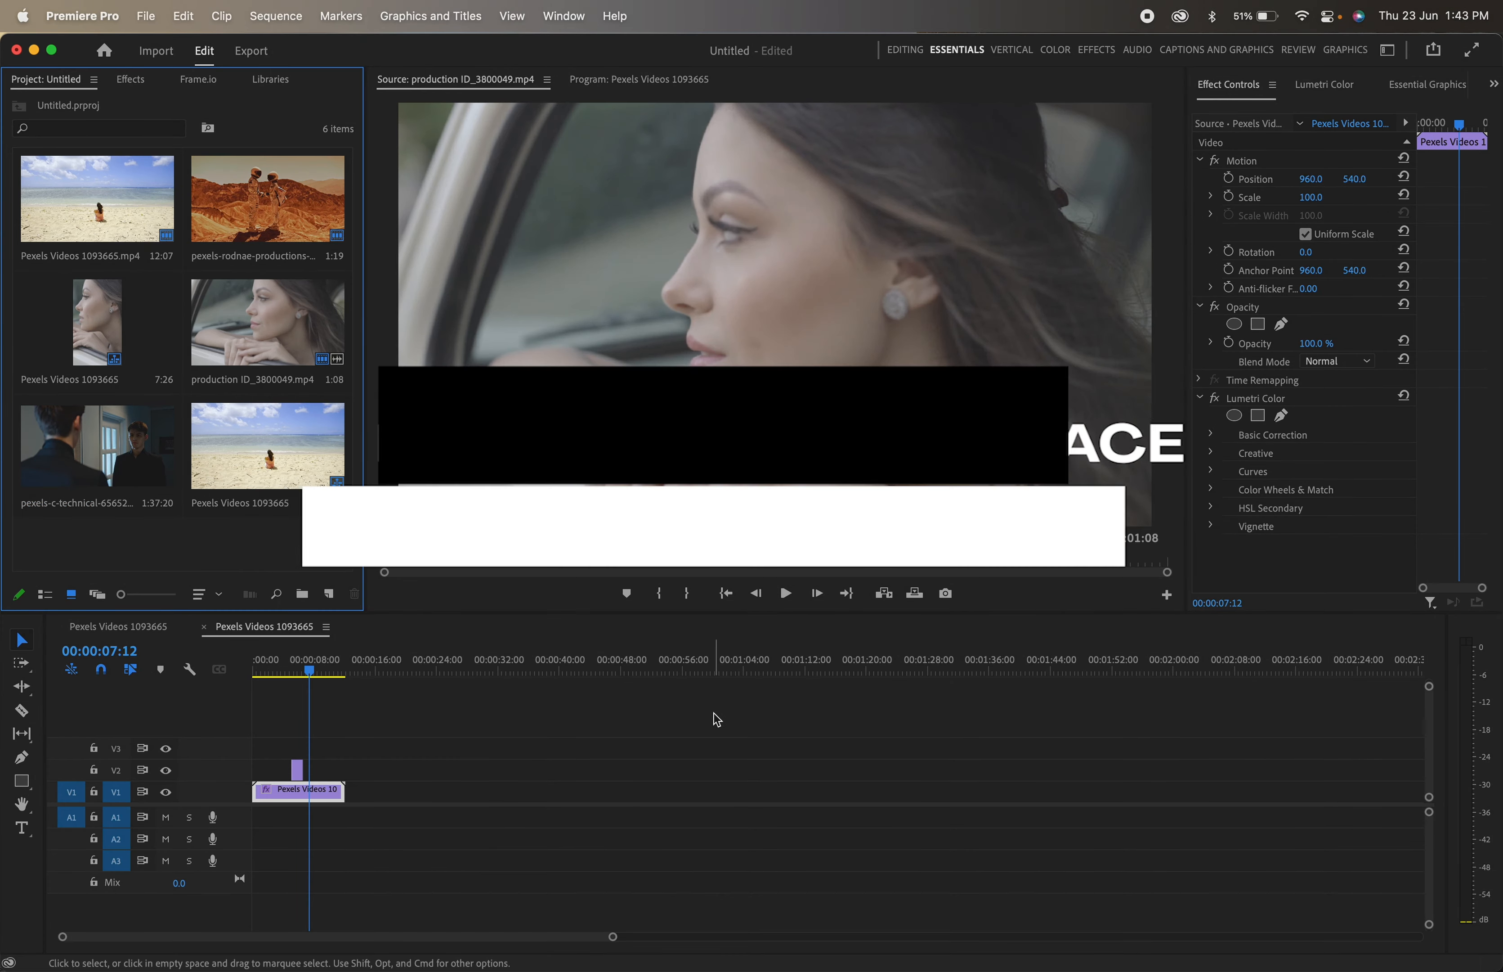
{"action": "left_click", "coordinate": [714, 713]}
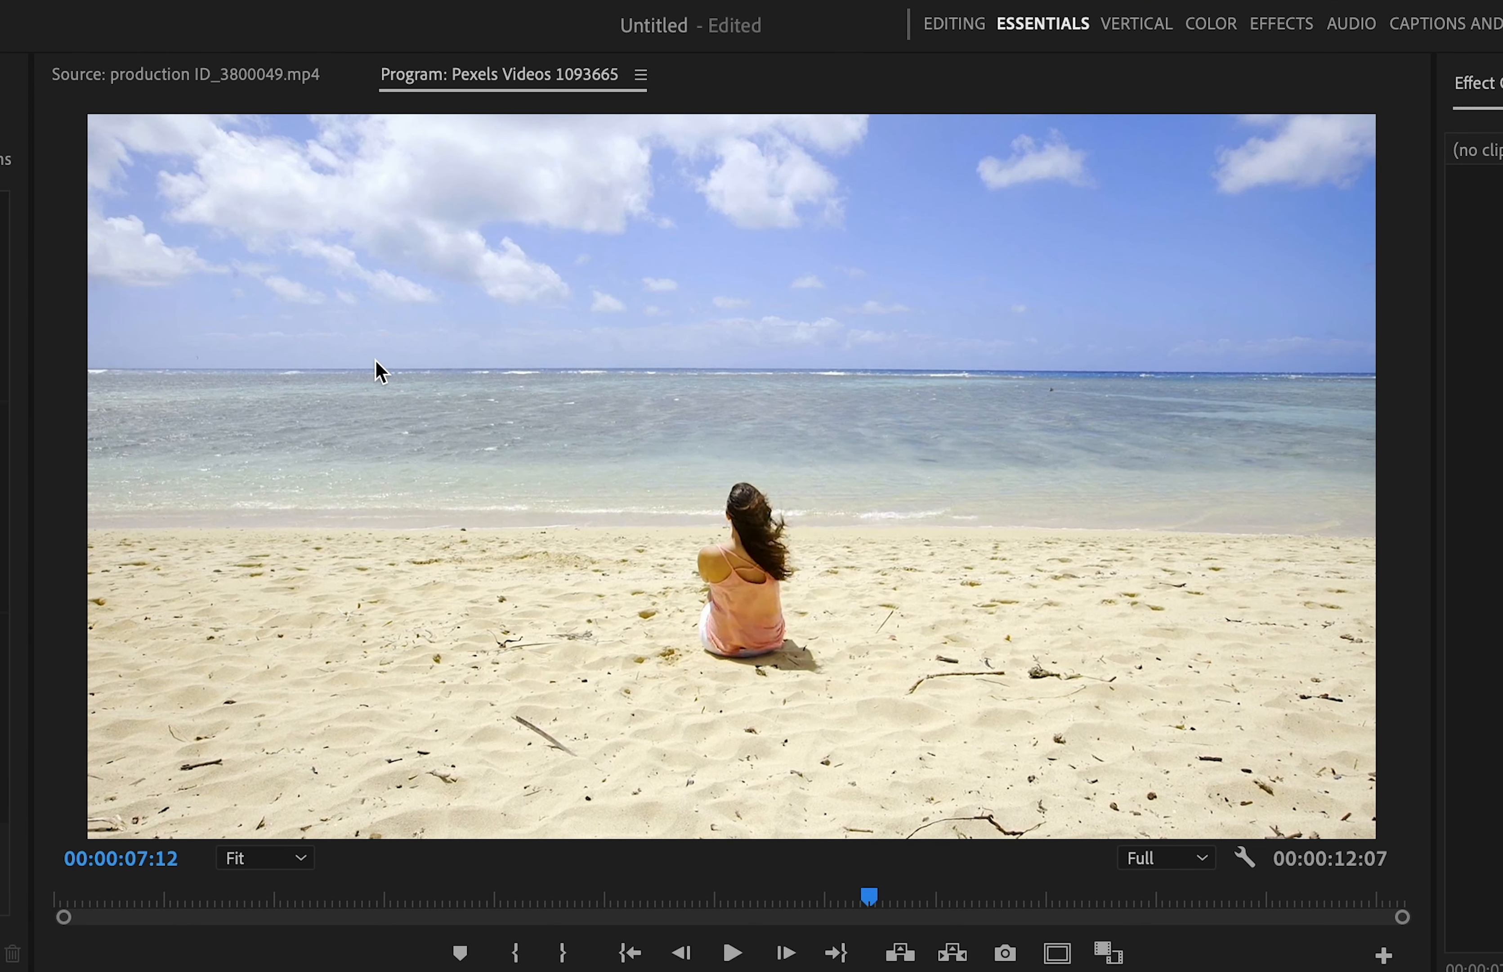
Step: Load pexels-c-technical-6565266.mp4 into the source monitor and mark the range from 00:00:52:16 to 00:00:57:20
{"action": "left_click", "coordinate": [234, 89]}
{"action": "left_click", "coordinate": [460, 80]}
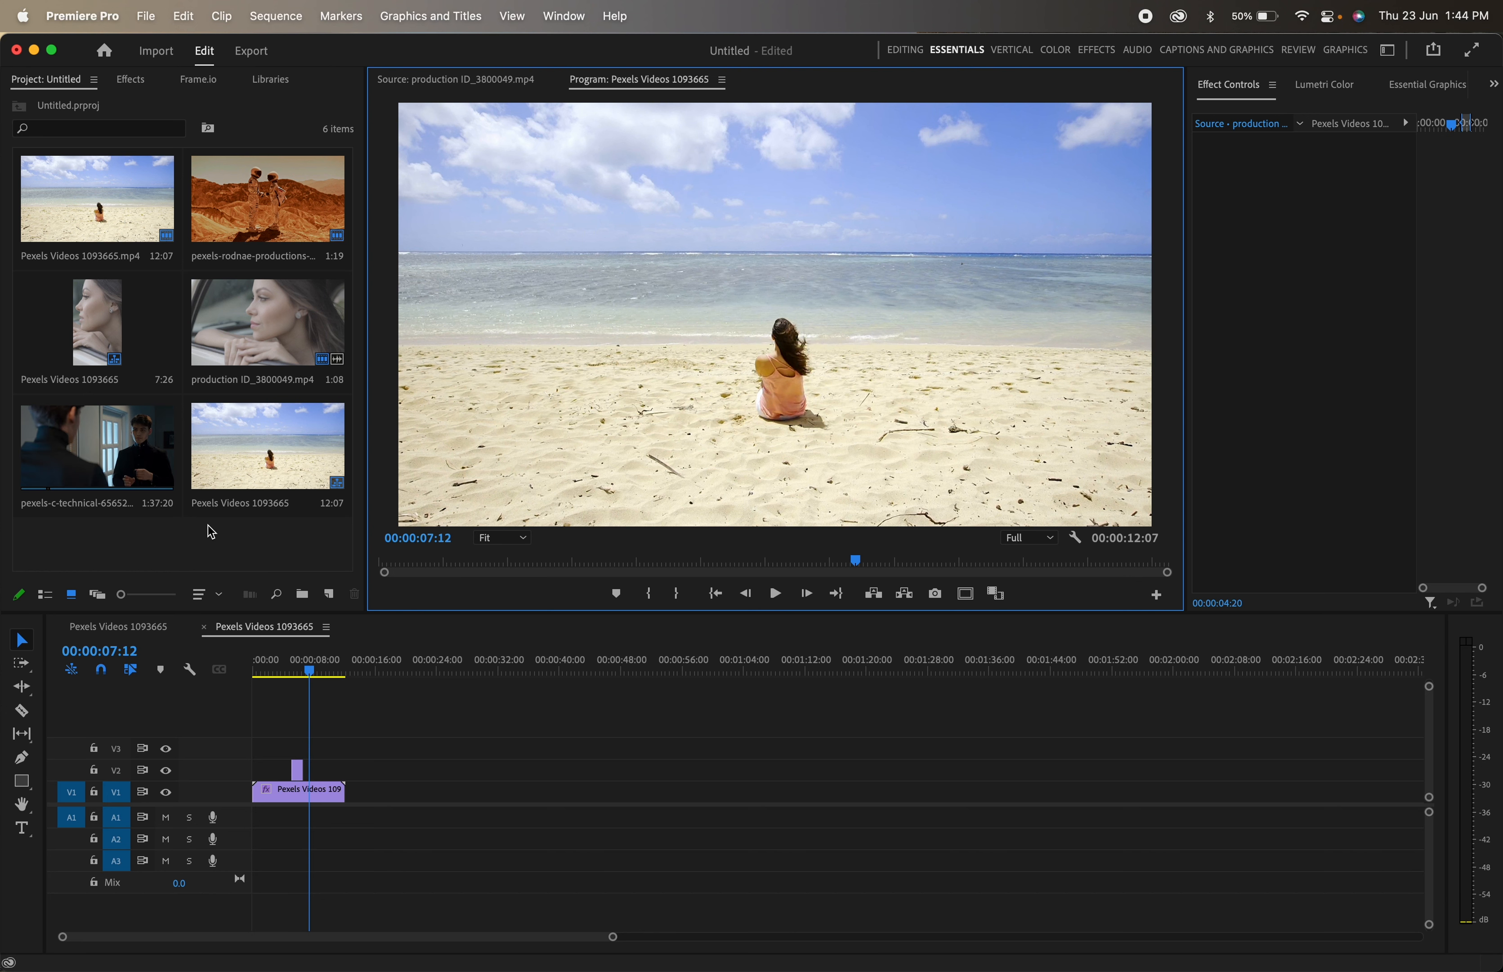
{"action": "double_click", "coordinate": [106, 451]}
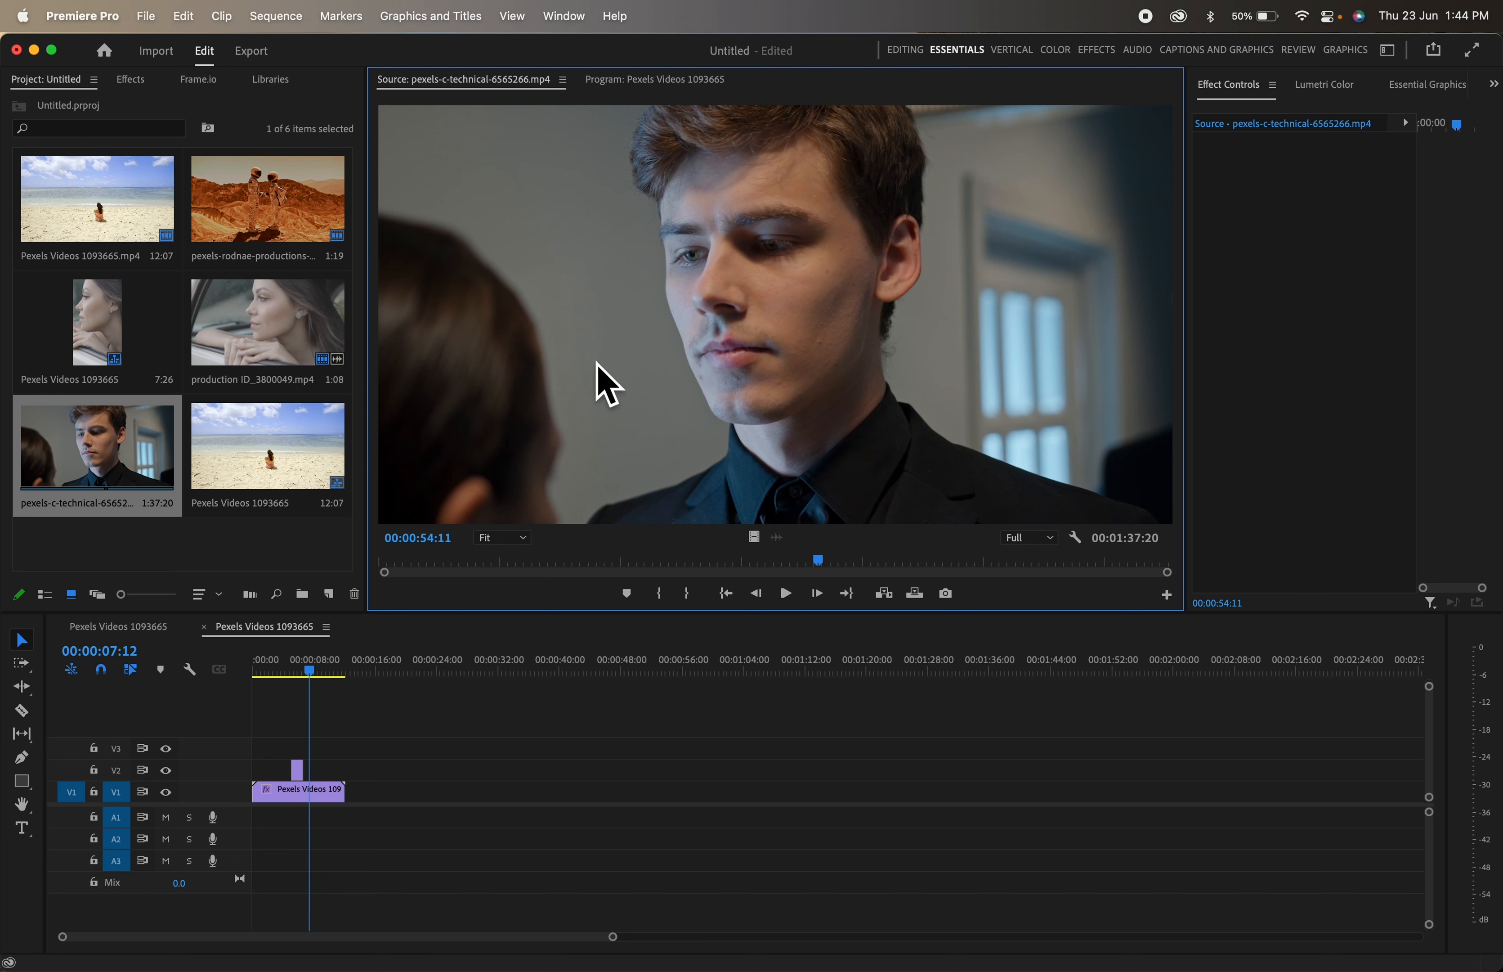
{"action": "left_click_drag", "start_coordinate": [783, 561], "coordinate": [850, 569]}
{"action": "key", "text": "i"}
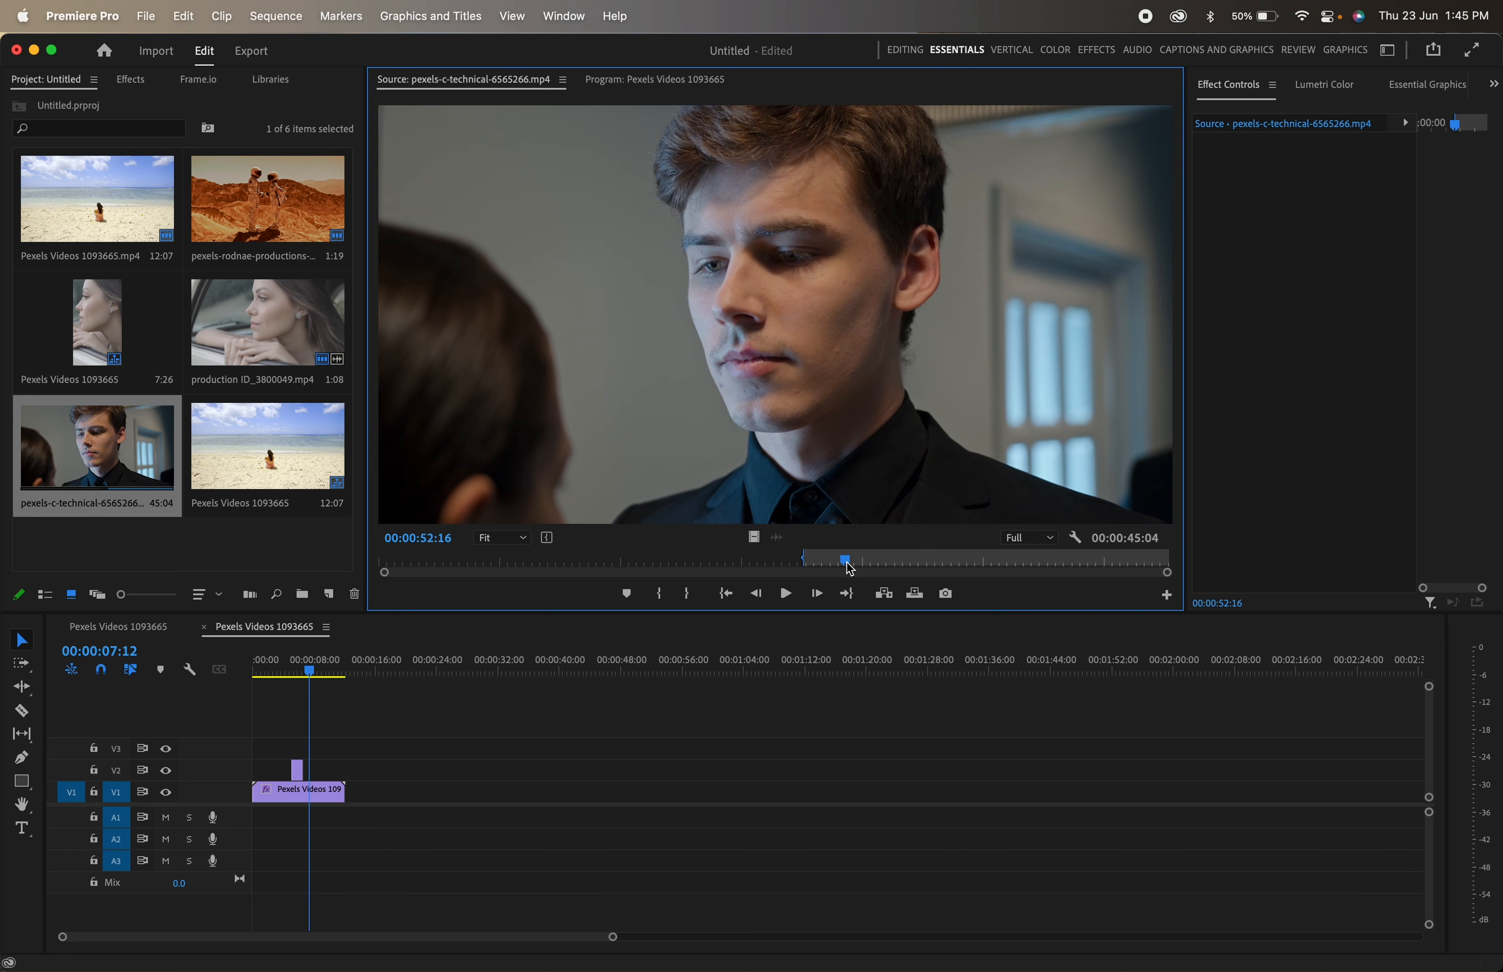
{"action": "key", "text": "o"}
Step: Place only the video of the marked range on track V2 at about 00:00:07:12 and play it back
{"action": "key", "text": "="}
{"action": "left_click_drag", "start_coordinate": [754, 536], "coordinate": [483, 767]}
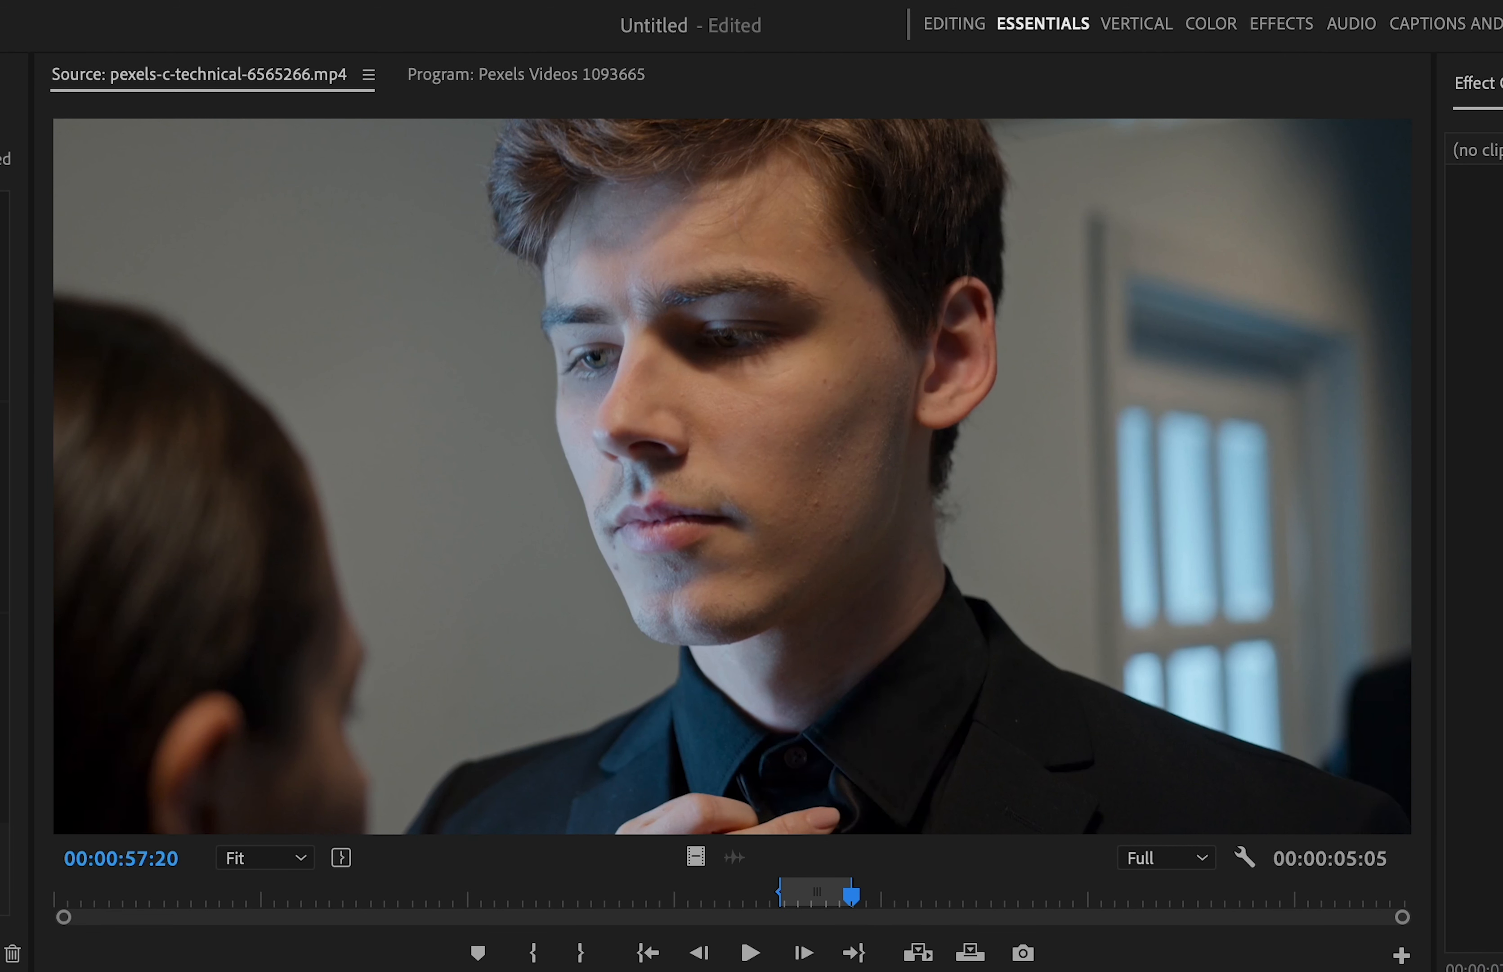
{"action": "key", "text": "space"}
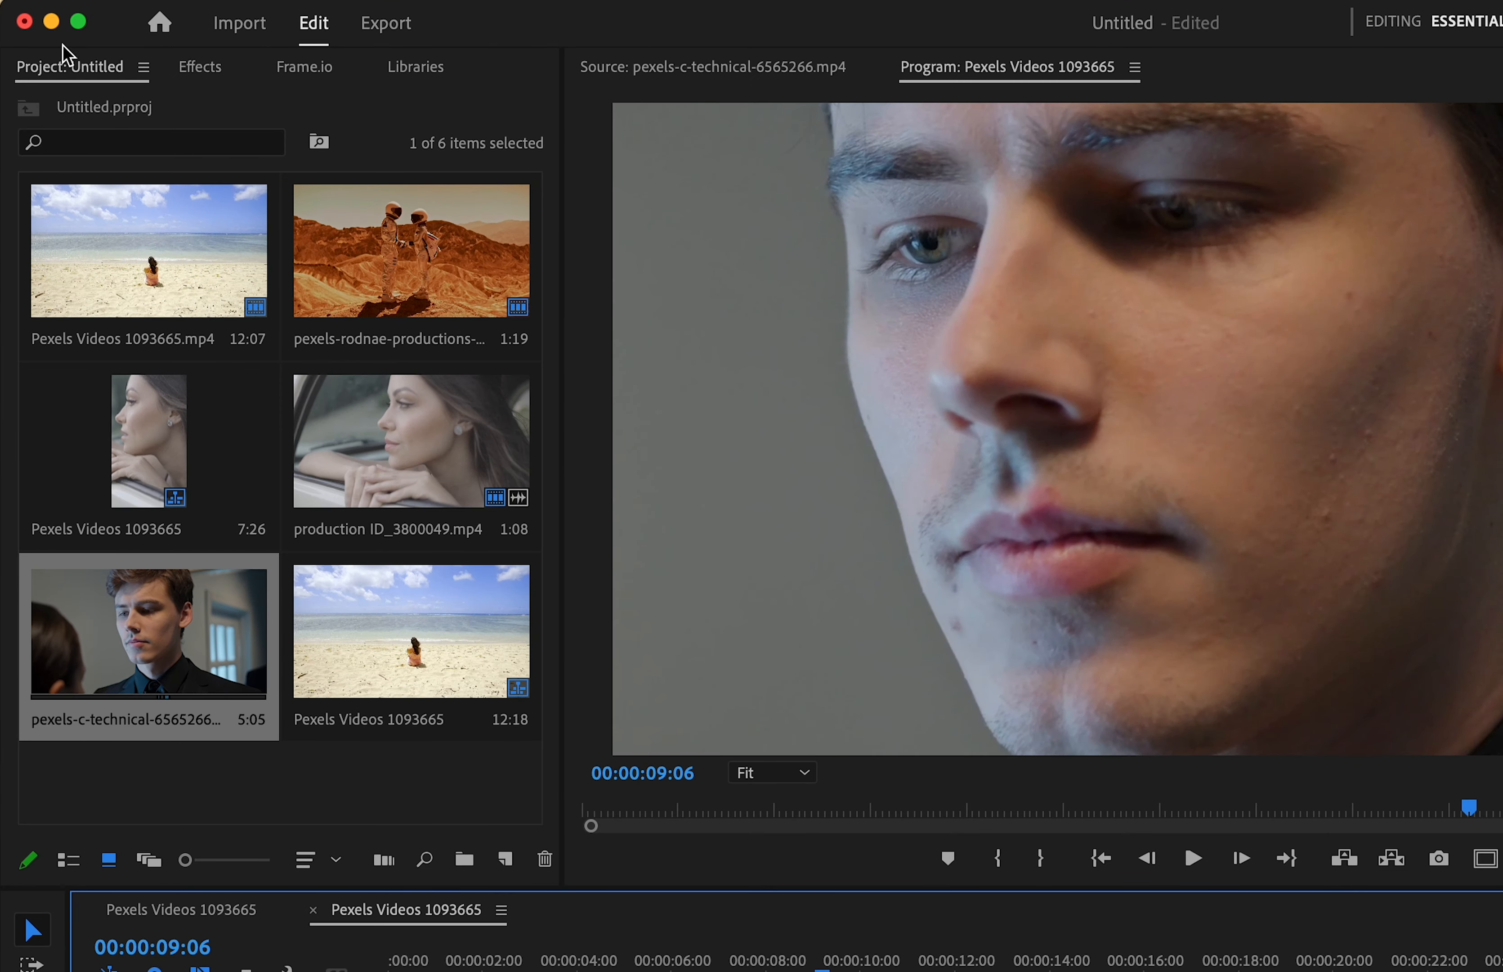
Step: Look through the Project, Effects, Frame.io and Libraries panels, and bring up the source monitor
{"action": "left_click", "coordinate": [59, 82]}
{"action": "left_click", "coordinate": [201, 70]}
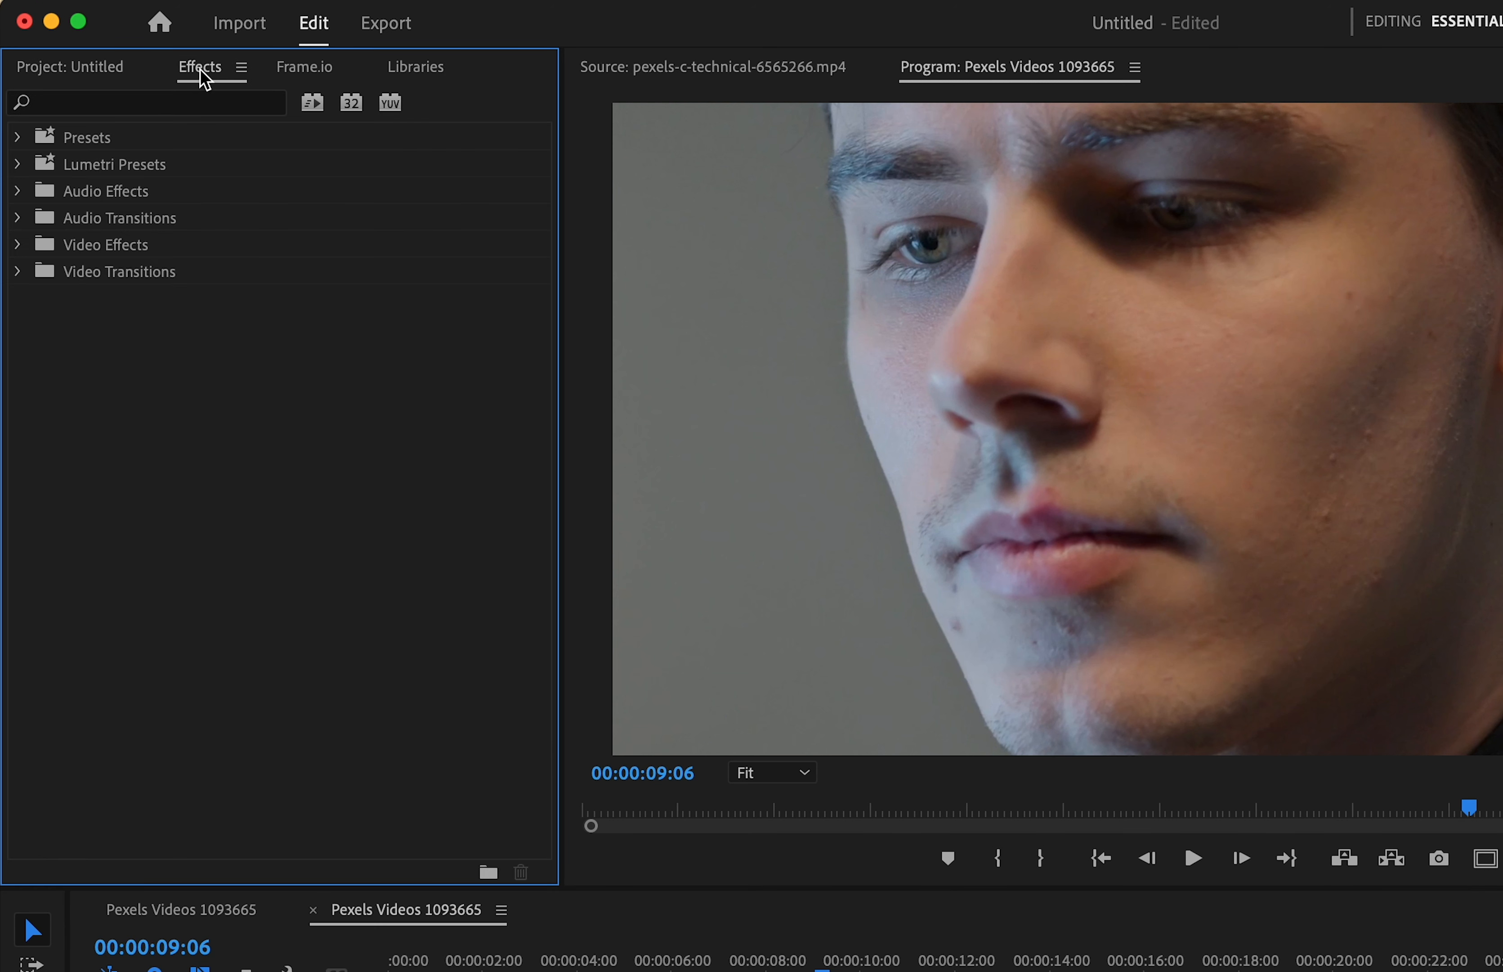
{"action": "left_click", "coordinate": [306, 70]}
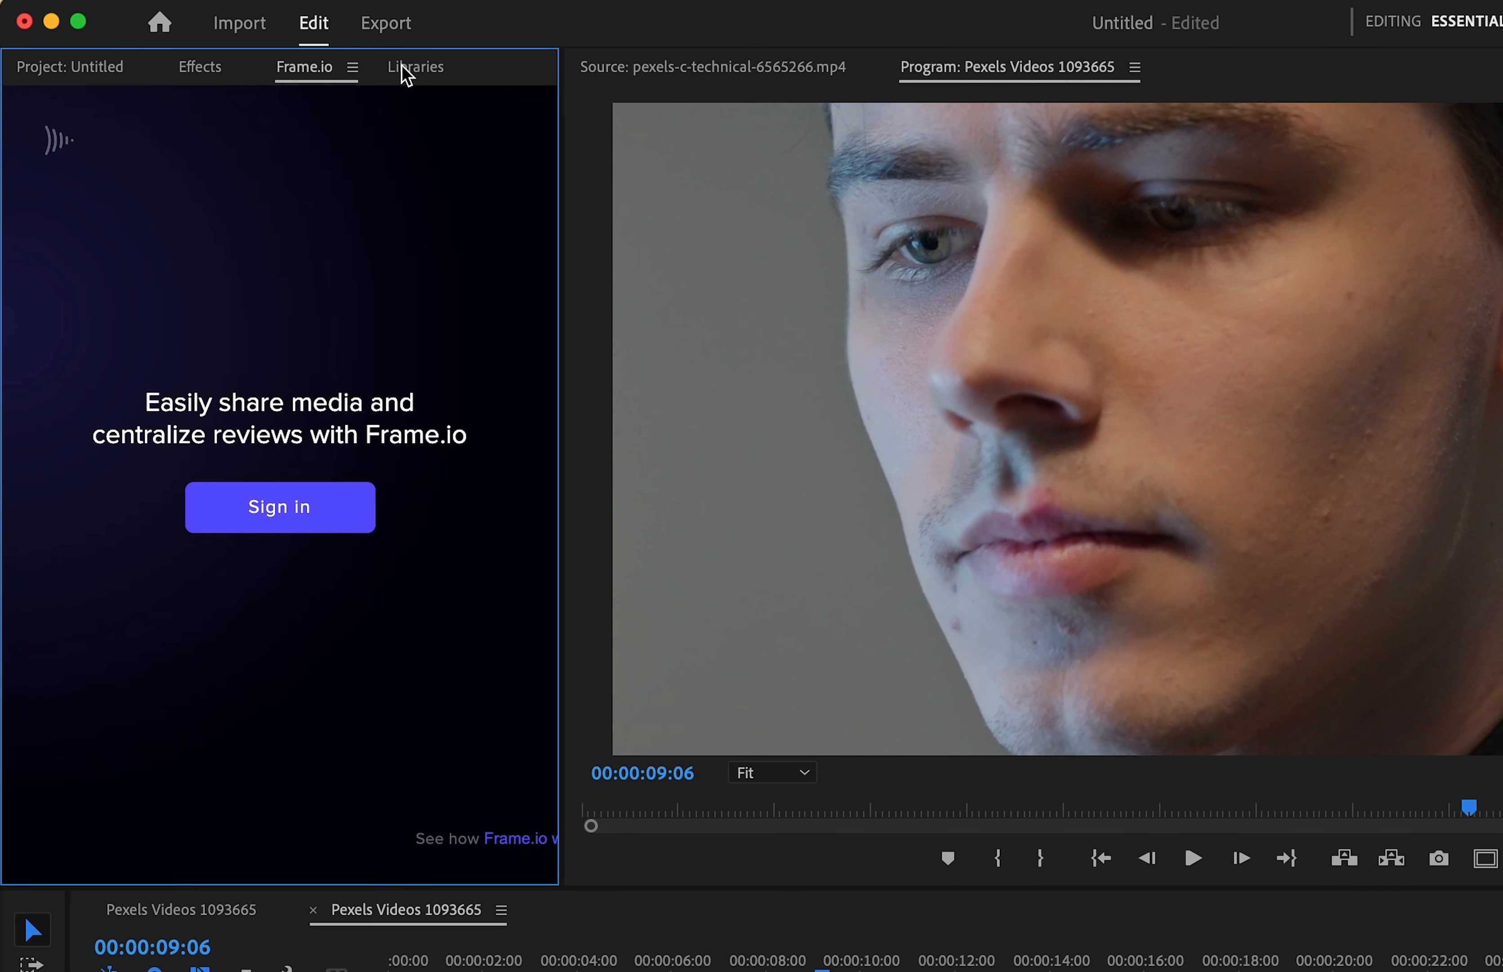
{"action": "left_click", "coordinate": [417, 70]}
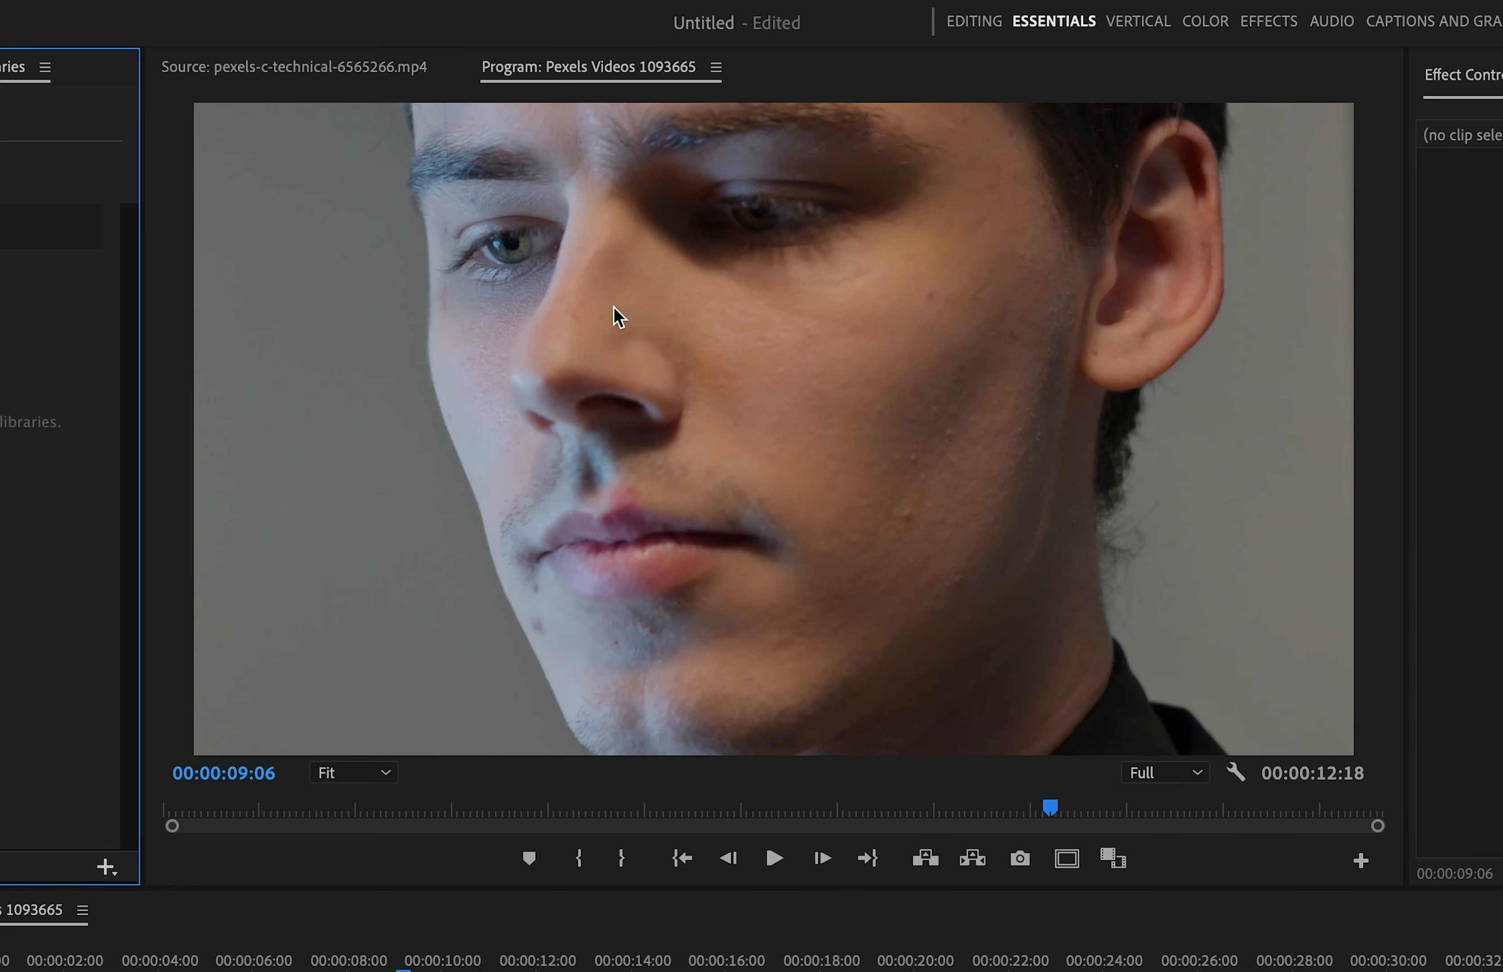
{"action": "left_click", "coordinate": [349, 65]}
Step: Look through the Effect Controls, Lumetri Color, Essential Graphics, Essential Sound and Text panels of the Essentials workspace
{"action": "left_click", "coordinate": [1242, 392]}
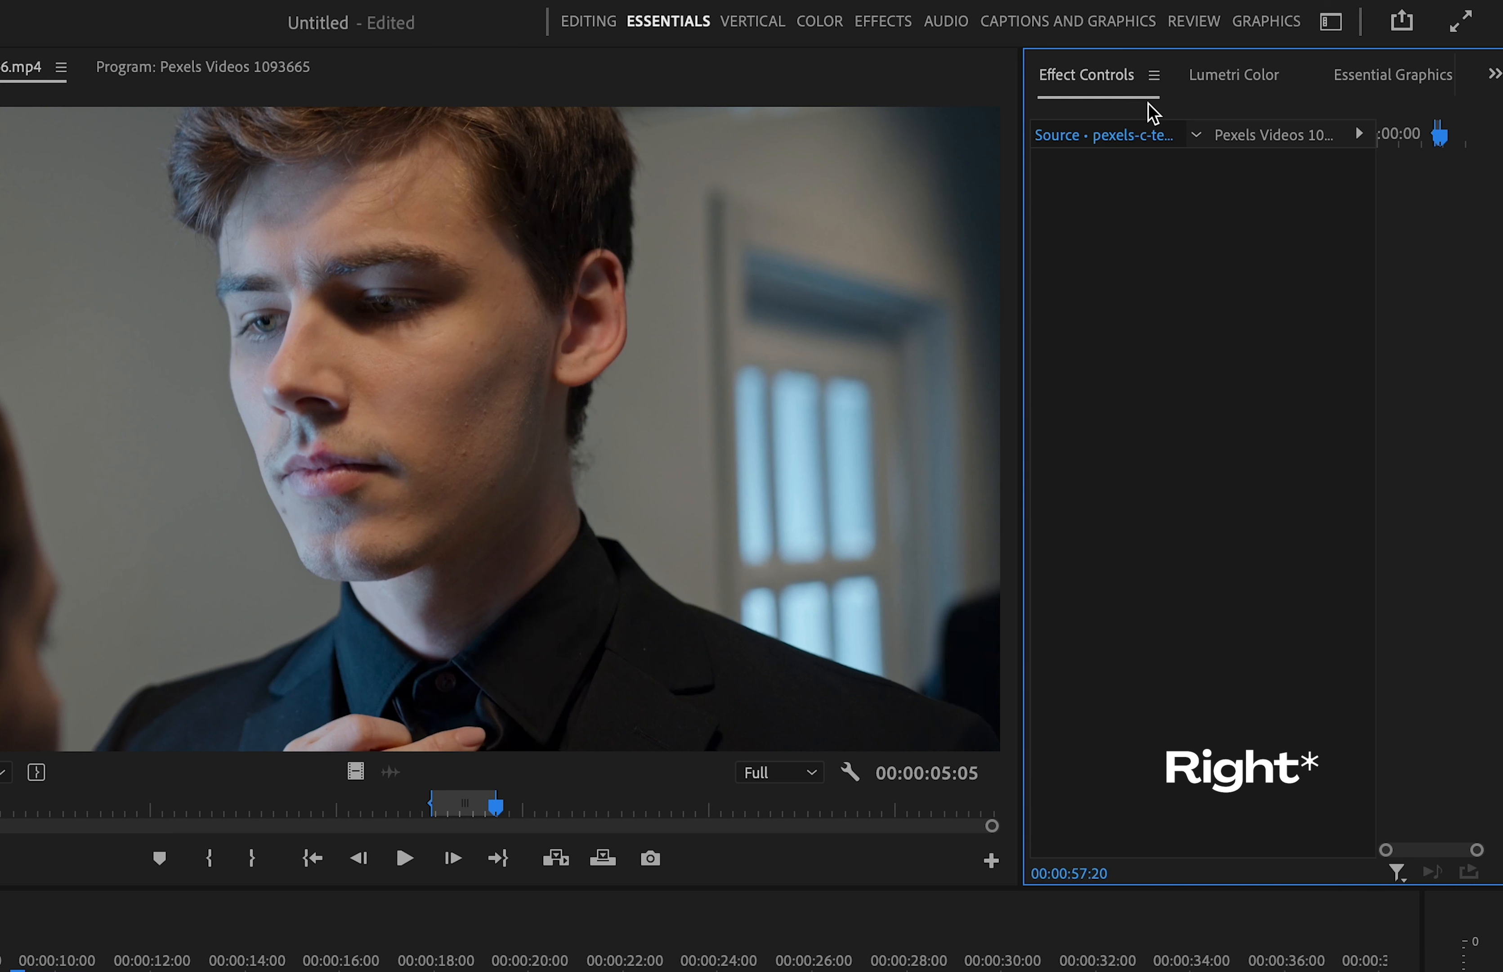
{"action": "left_click", "coordinate": [1228, 86]}
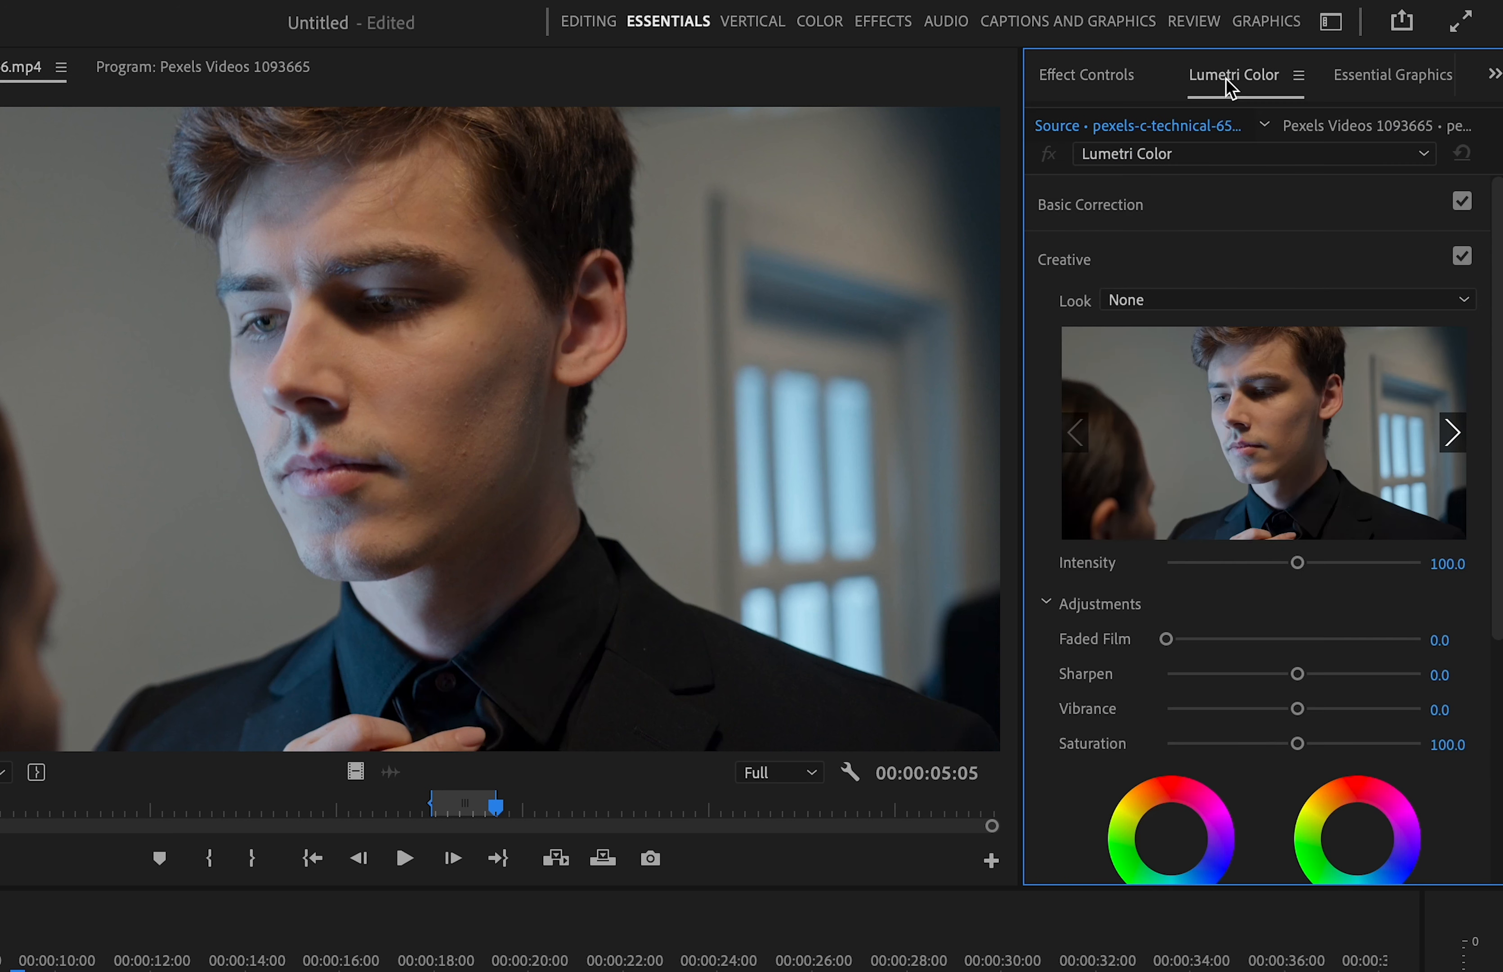
{"action": "left_click", "coordinate": [1366, 80]}
{"action": "left_click", "coordinate": [1445, 81]}
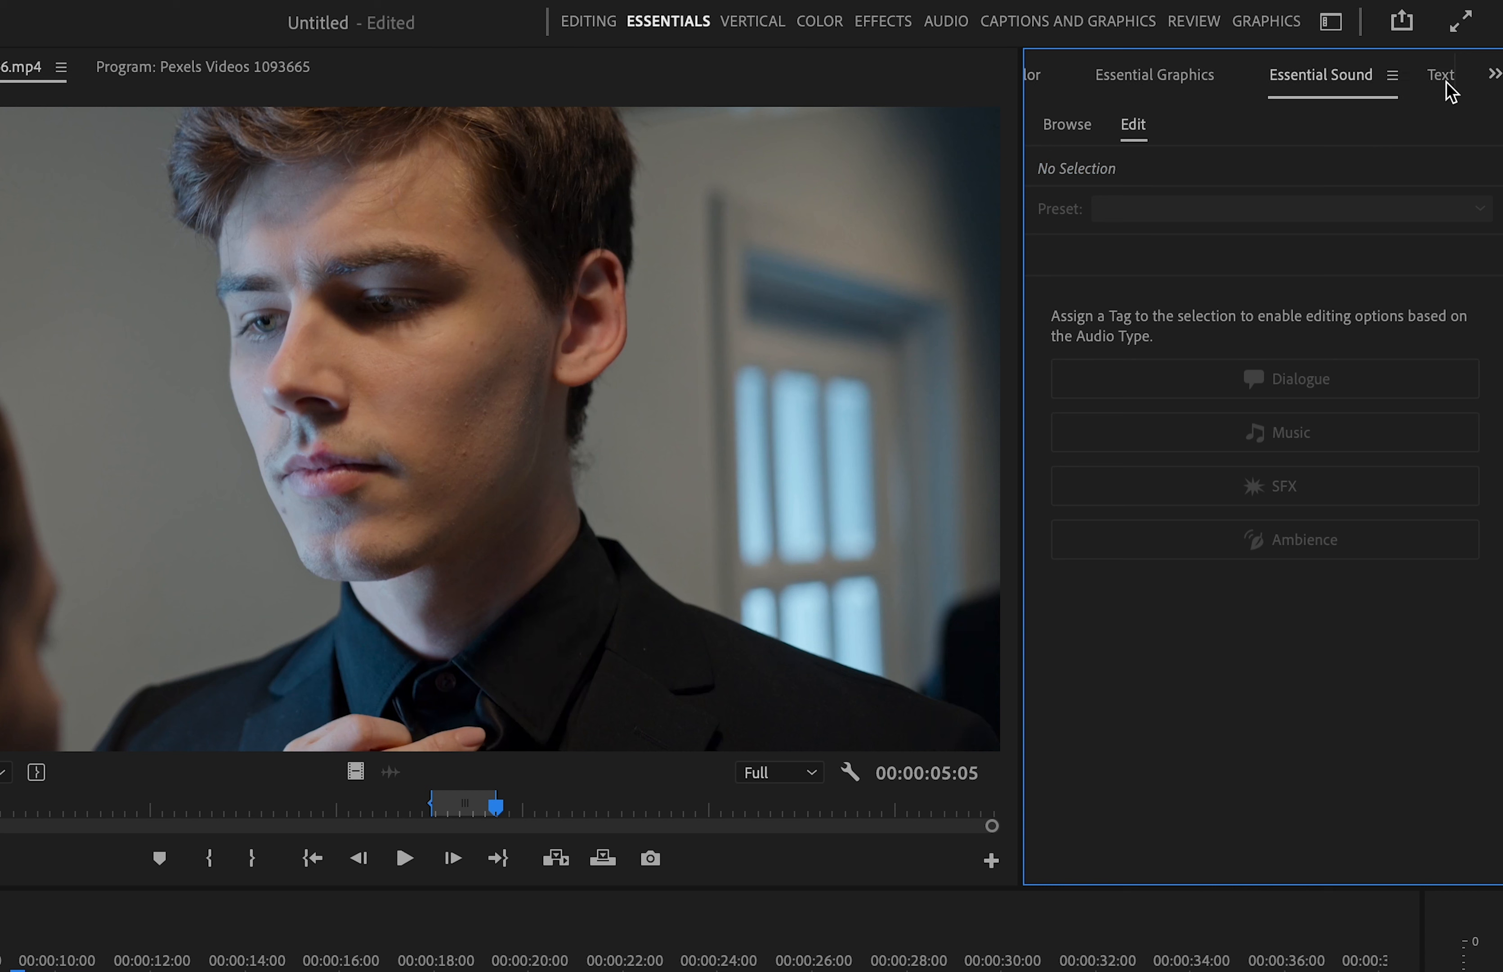
{"action": "left_click", "coordinate": [1435, 87]}
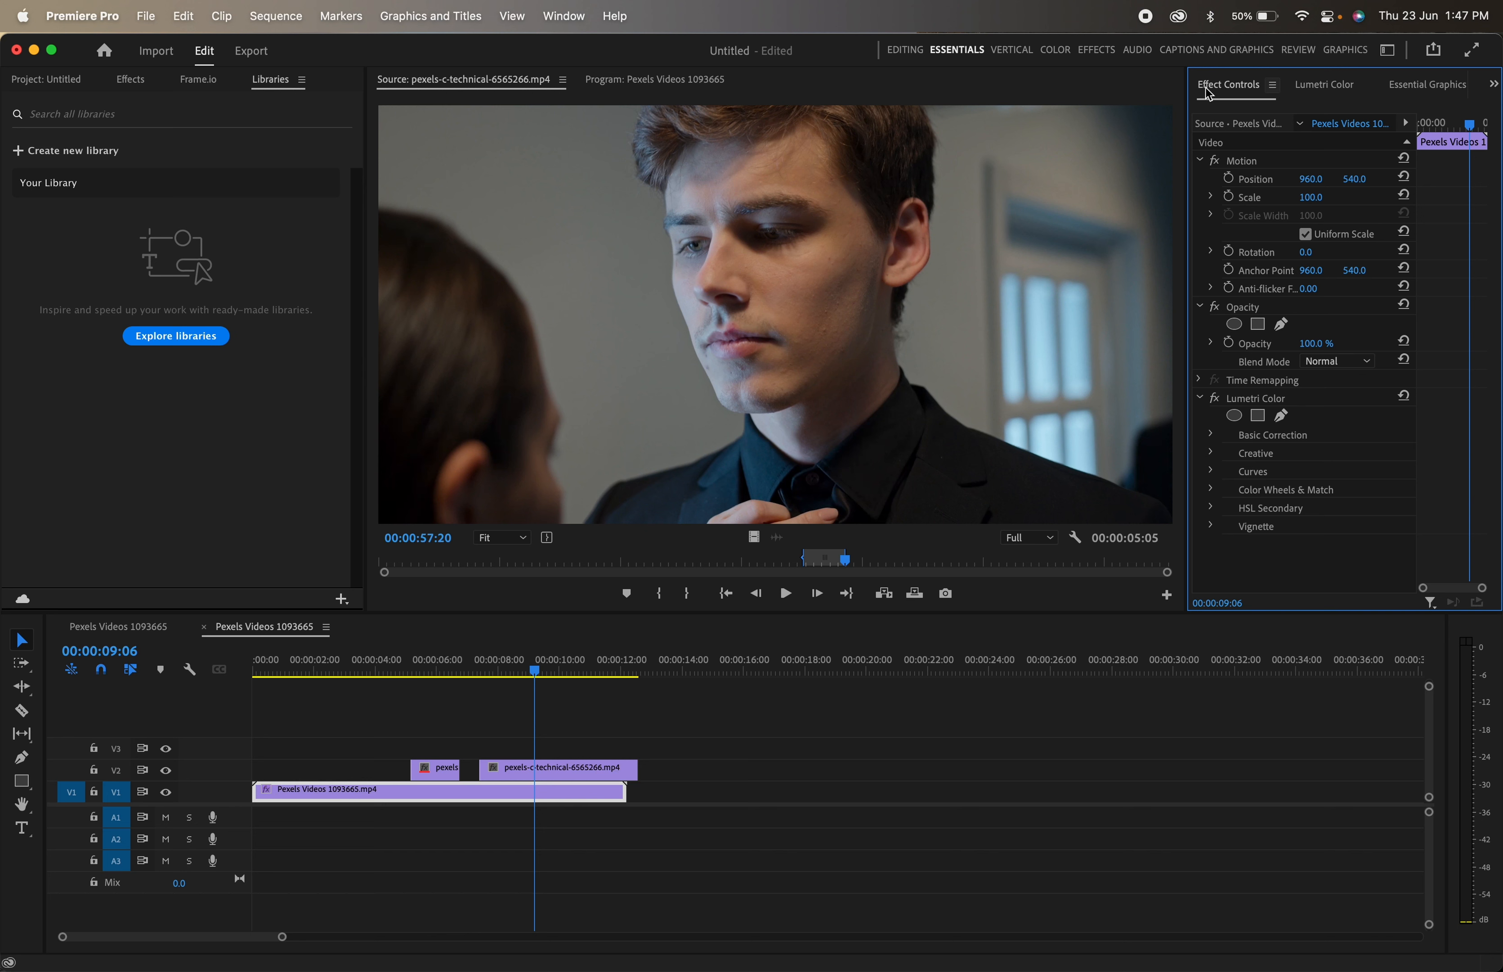
{"action": "left_click", "coordinate": [825, 864]}
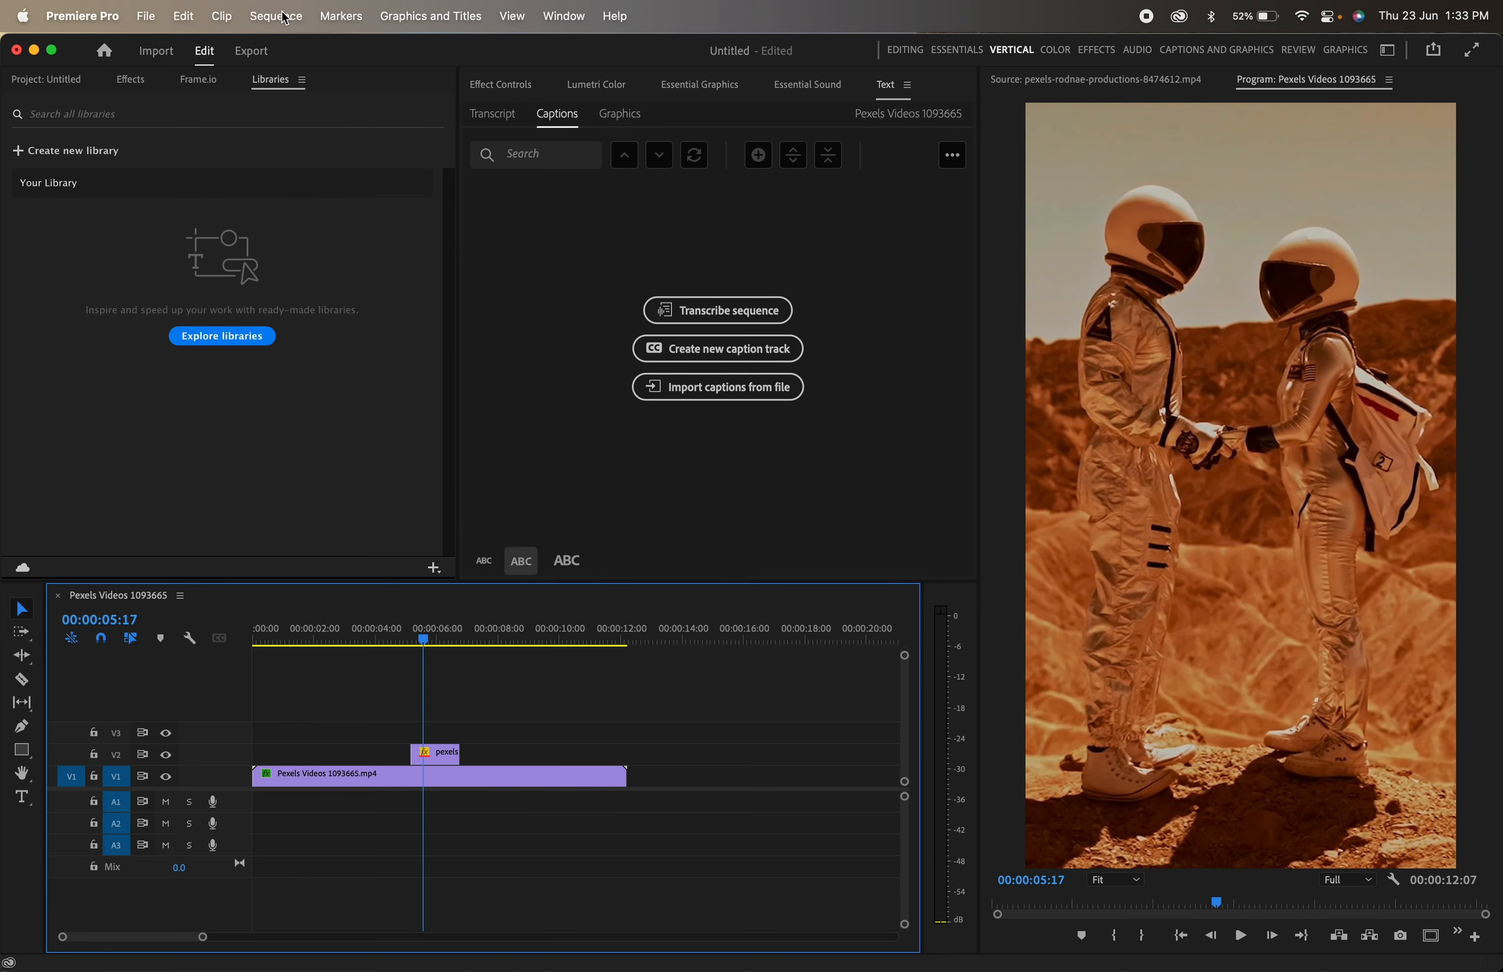
Step: Open the sequence settings, and play the vertical sequence from 00:00:06:04
{"action": "left_click", "coordinate": [286, 19]}
{"action": "left_click", "coordinate": [296, 50]}
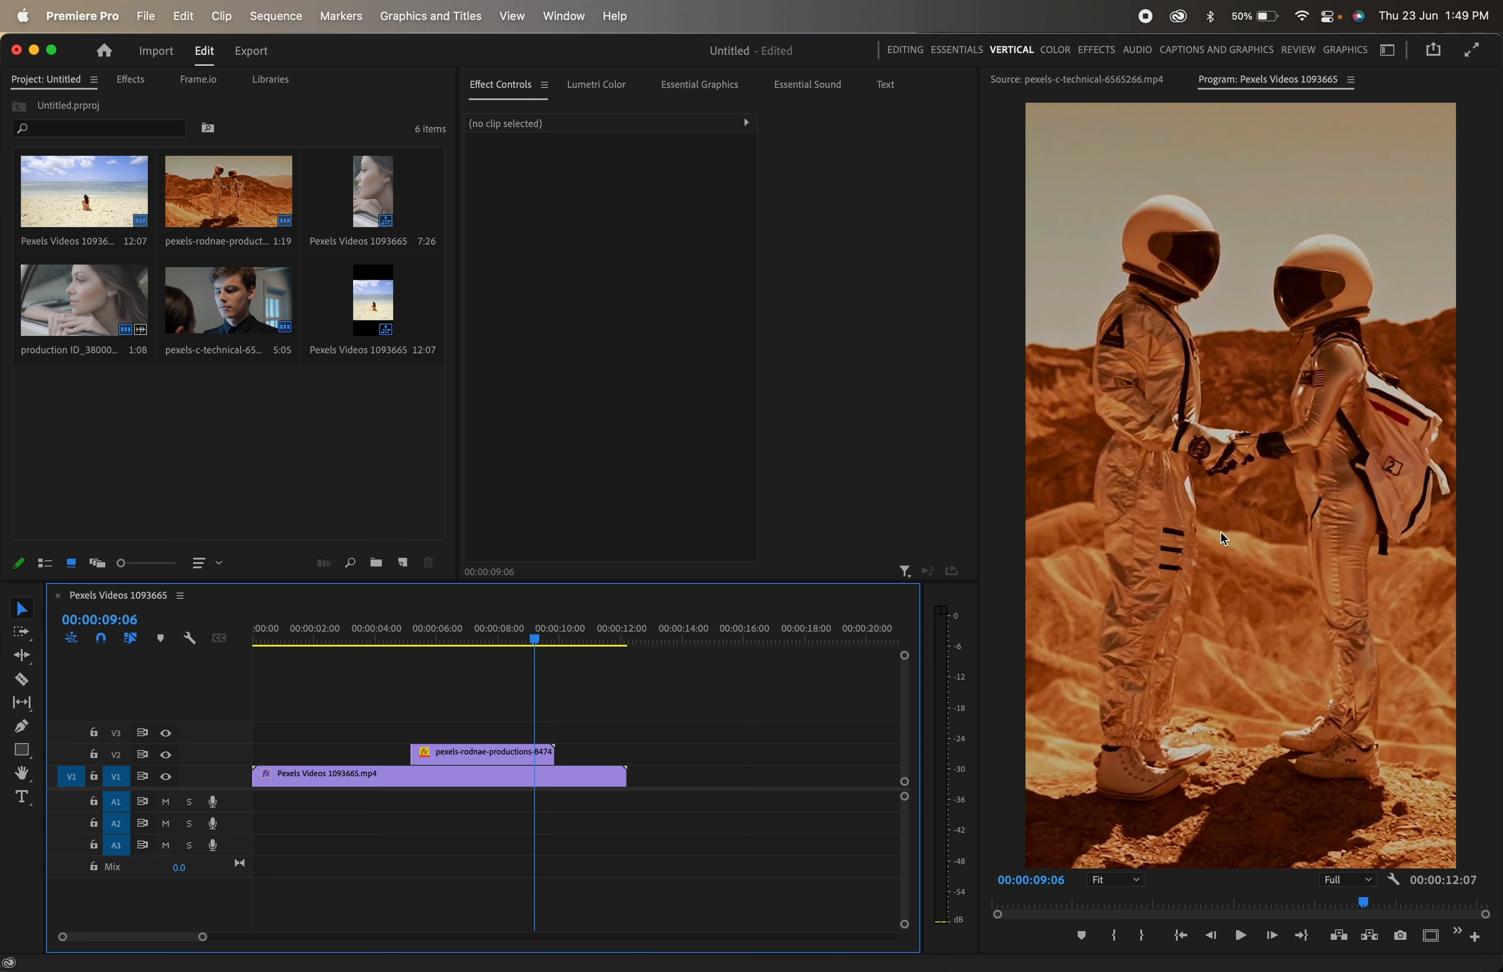
{"action": "left_click", "coordinate": [442, 640]}
{"action": "key", "text": "space"}
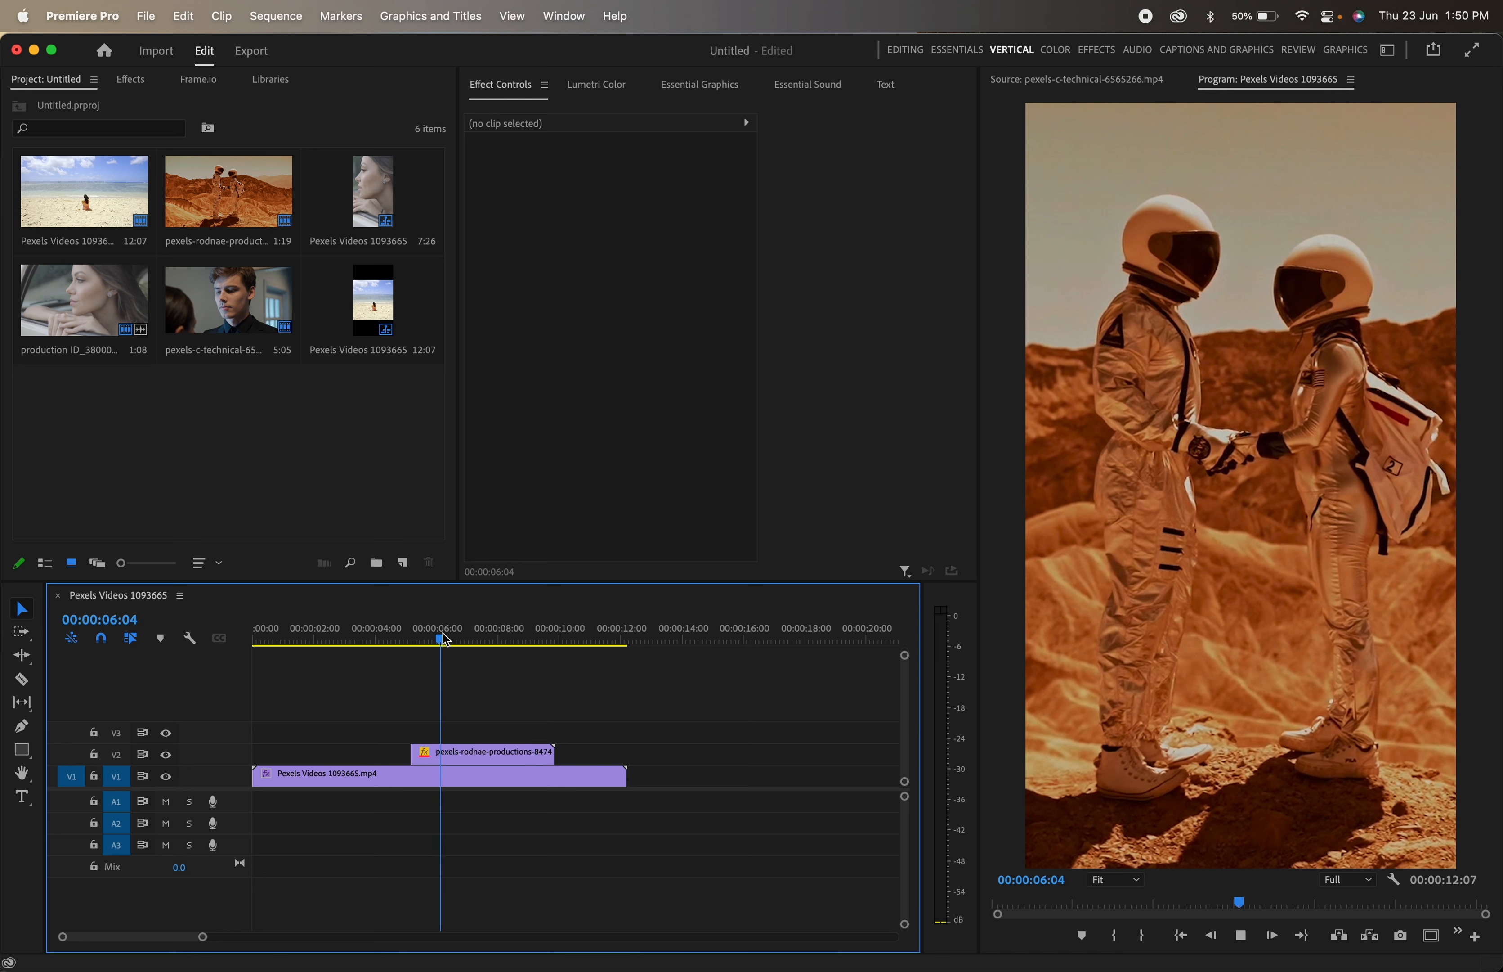
{"action": "key", "text": "space"}
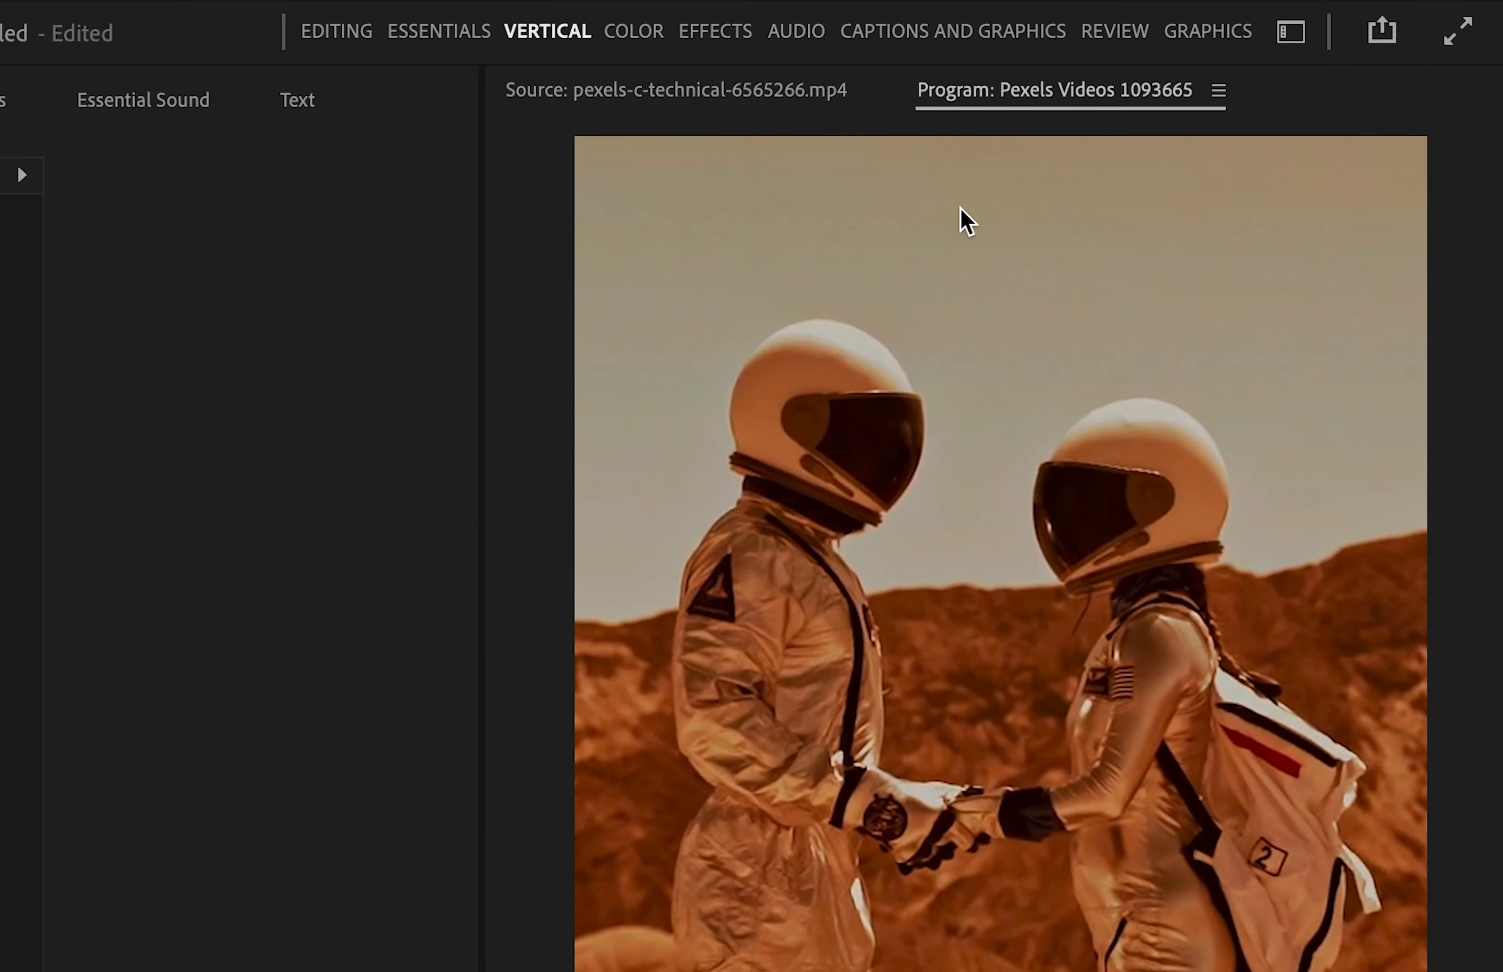
Step: Review the source monitor and the Project, Effects, Frame.io and Libraries panels in the Vertical workspace
{"action": "left_click", "coordinate": [710, 89]}
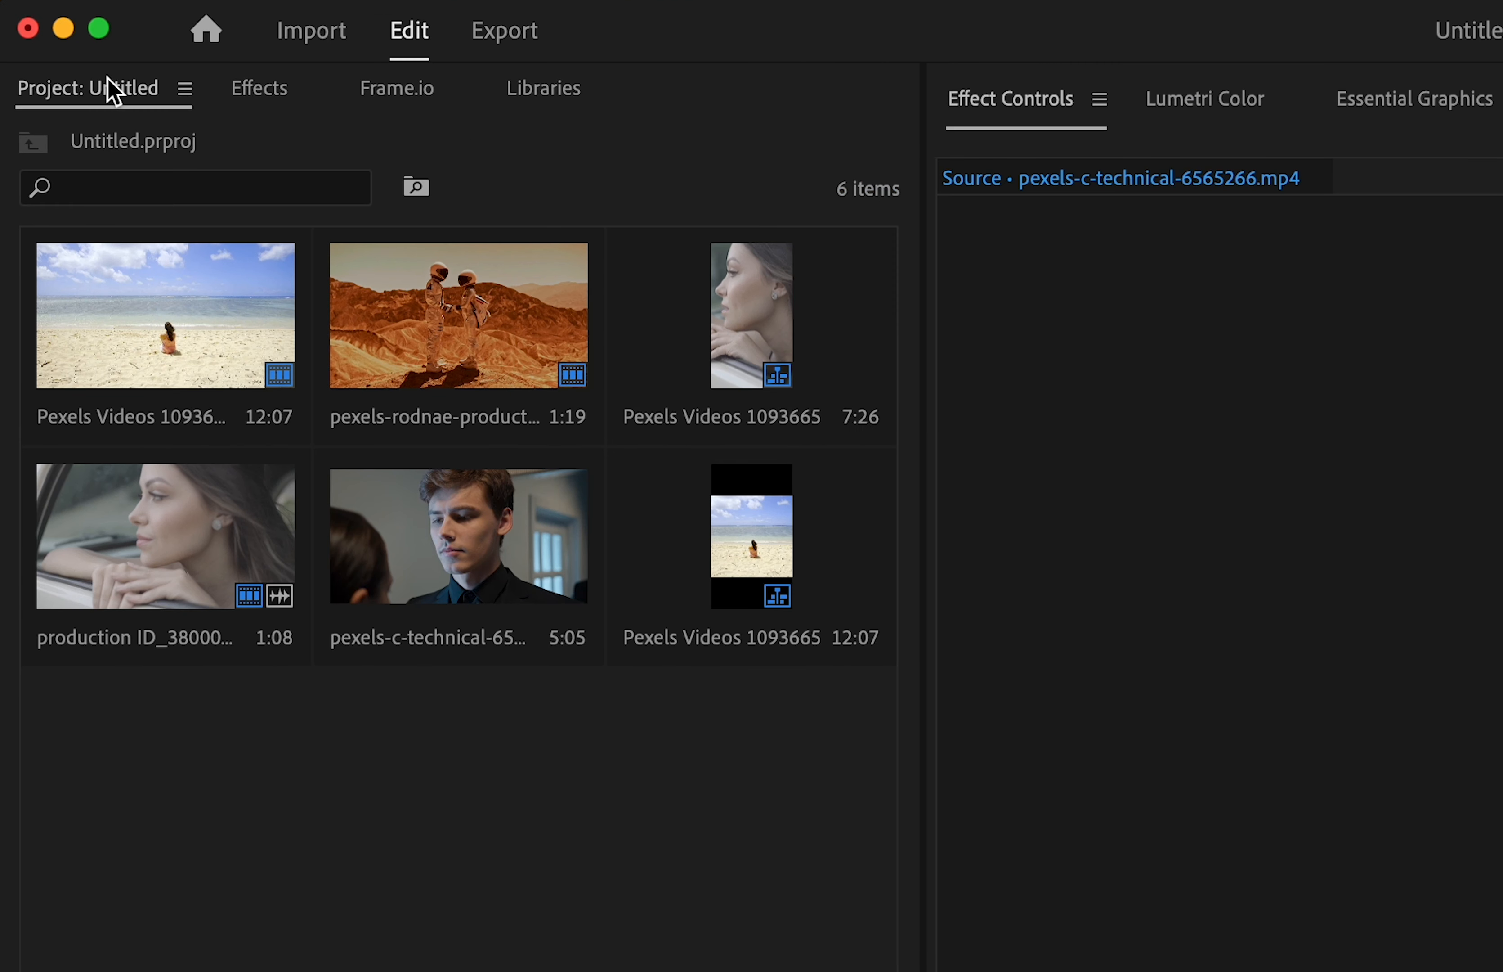
{"action": "left_click", "coordinate": [109, 86]}
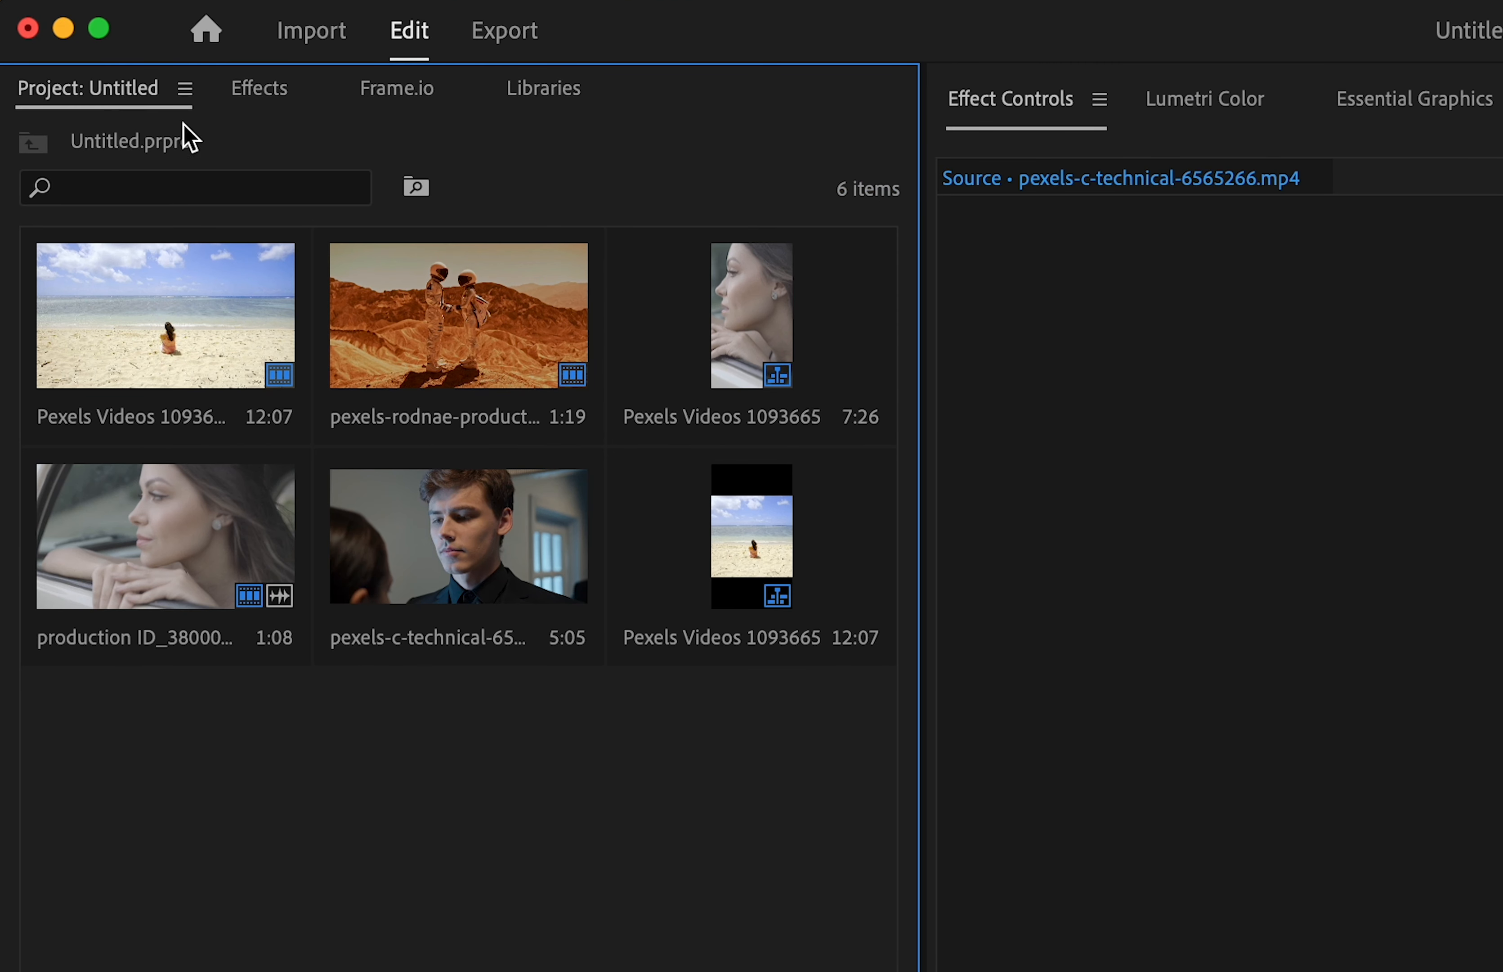
{"action": "left_click", "coordinate": [258, 104]}
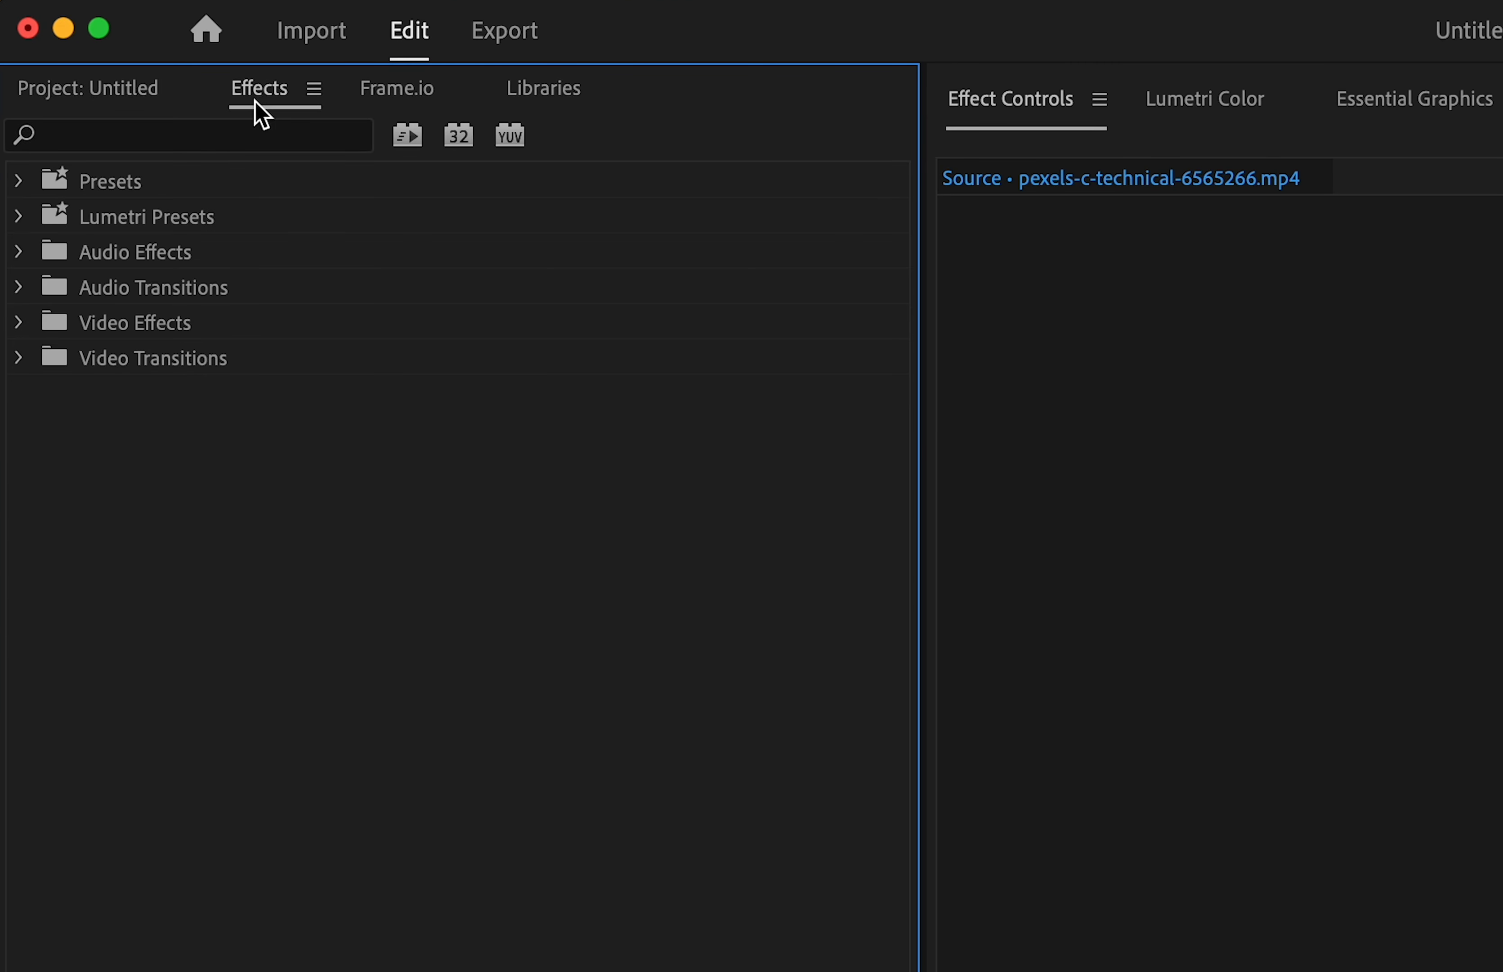
{"action": "left_click", "coordinate": [389, 103]}
{"action": "left_click", "coordinate": [560, 105]}
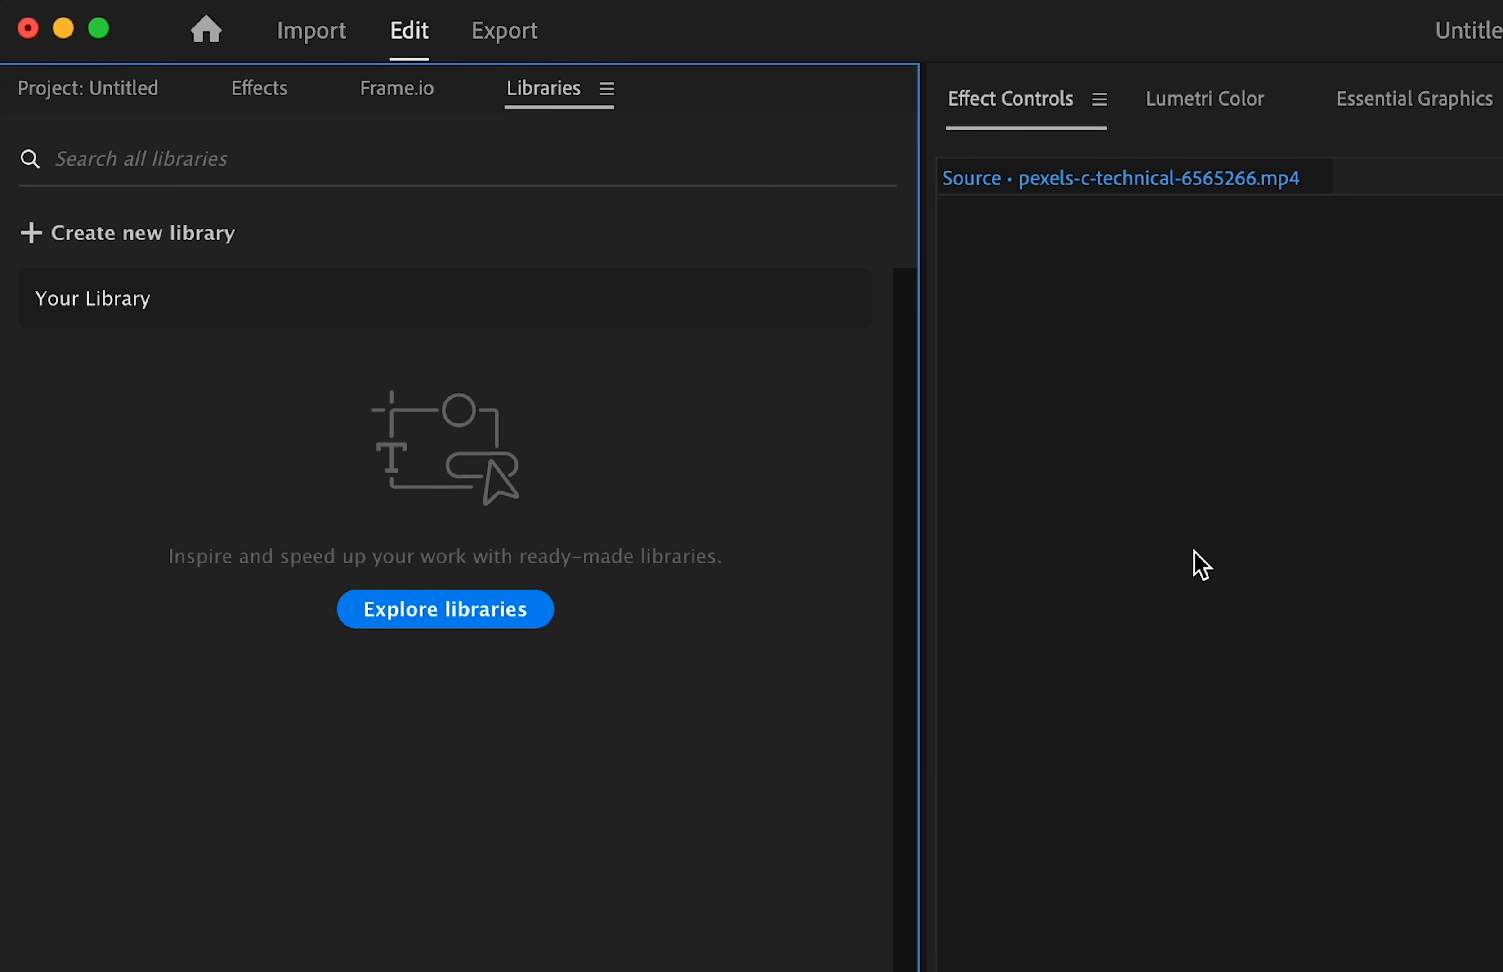
Step: Review the Effect Controls, Lumetri Color, Essential Graphics, Essential Sound and Text panels in the Vertical workspace
{"action": "left_click", "coordinate": [1197, 563]}
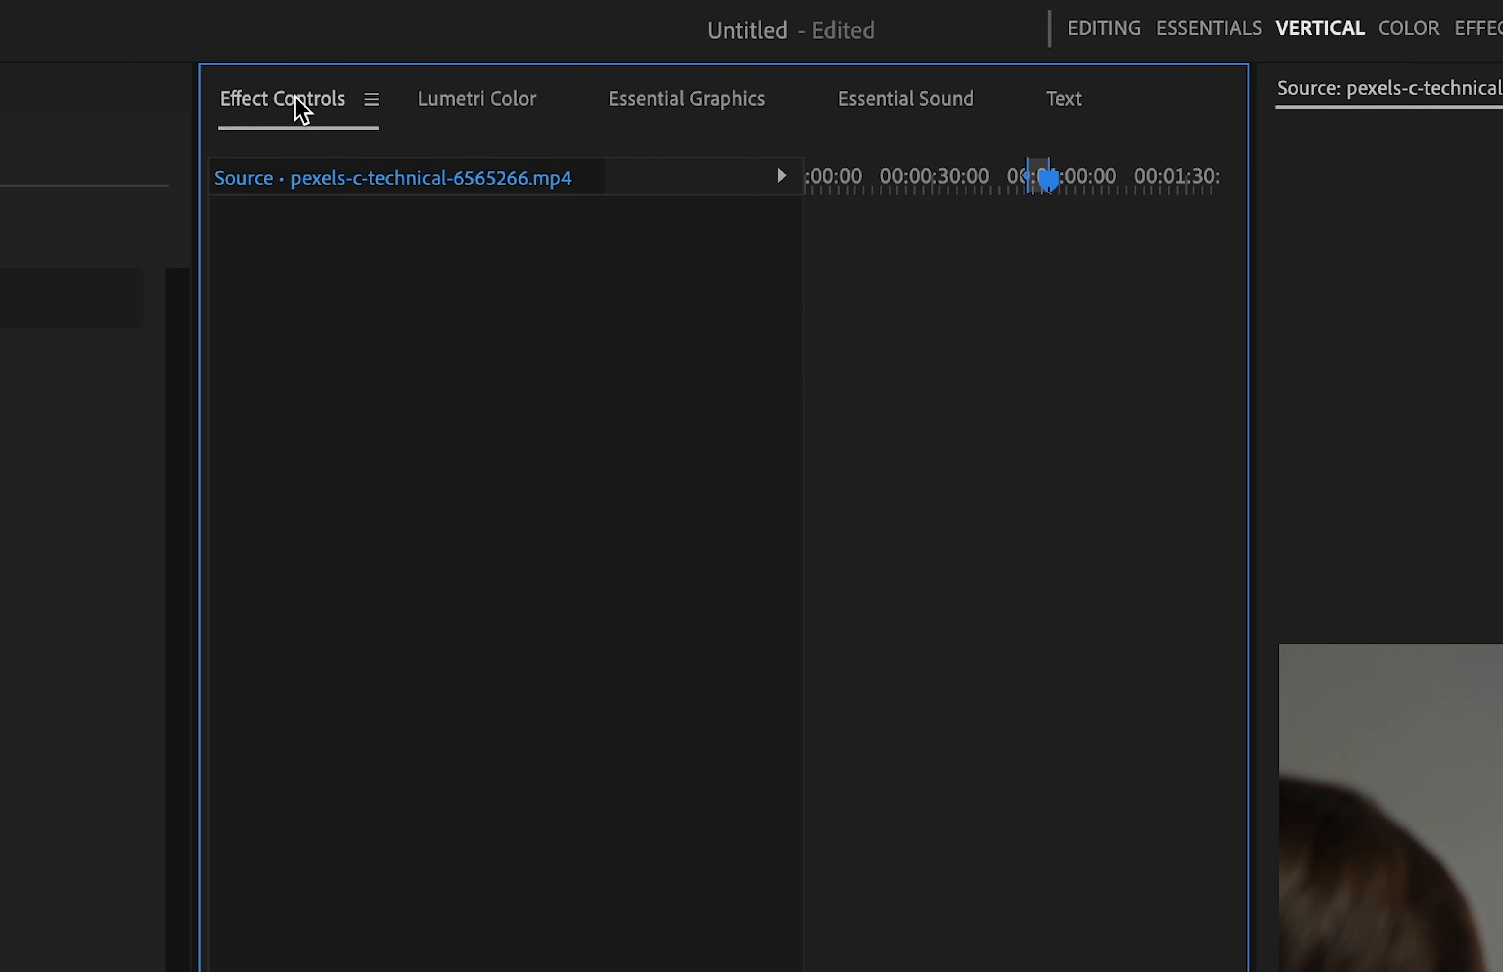
{"action": "left_click", "coordinate": [475, 111]}
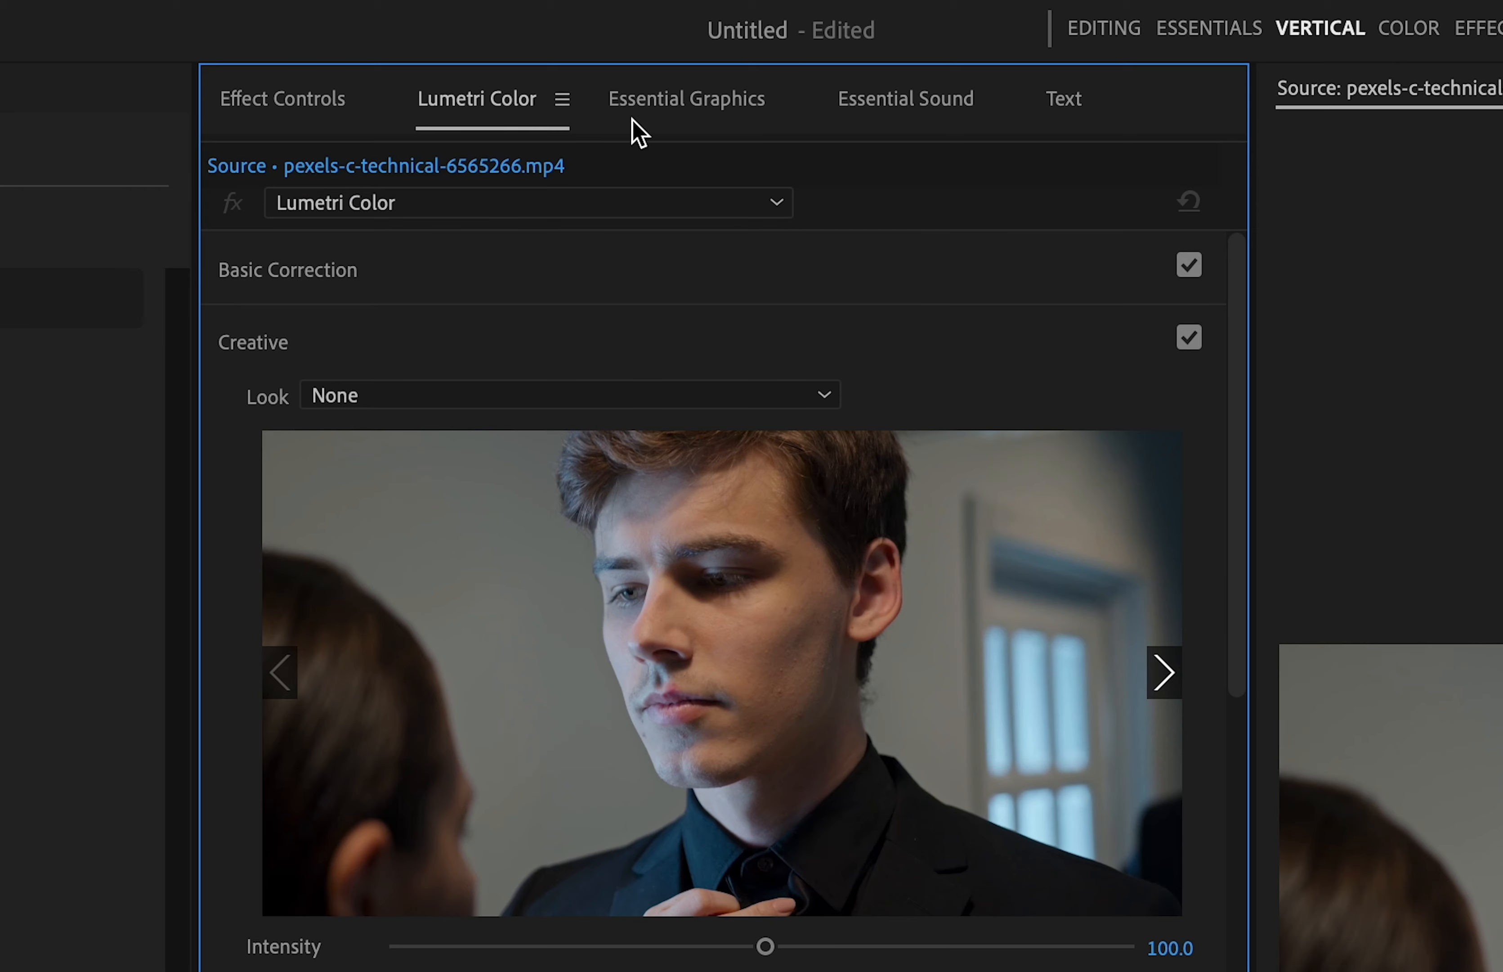
{"action": "left_click", "coordinate": [672, 127]}
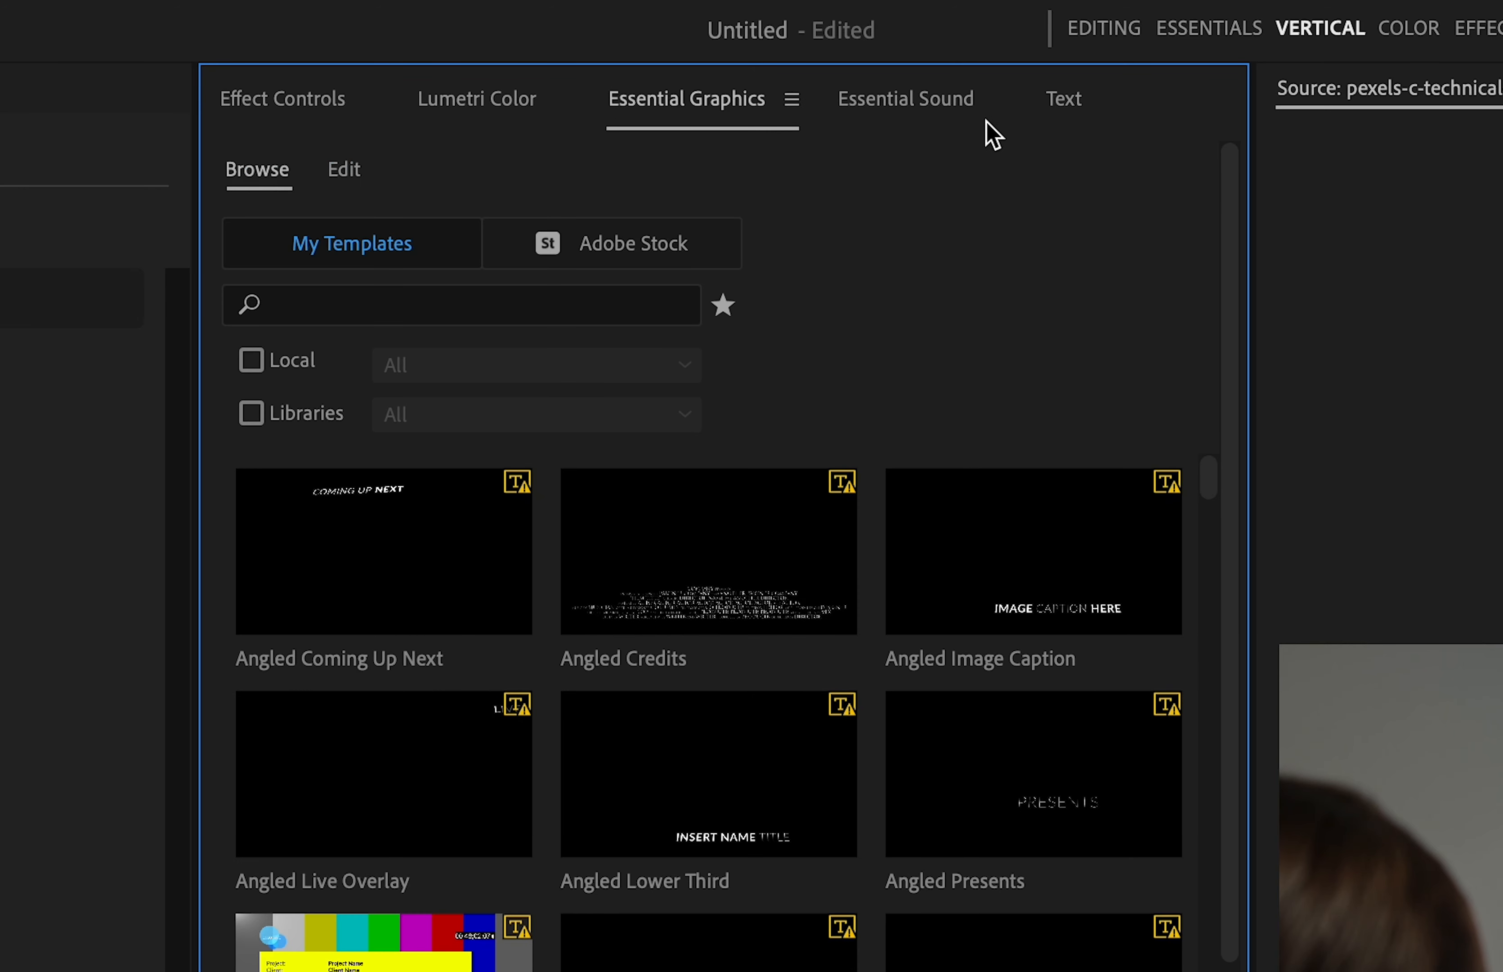
{"action": "left_click", "coordinate": [947, 104]}
{"action": "left_click", "coordinate": [1063, 109]}
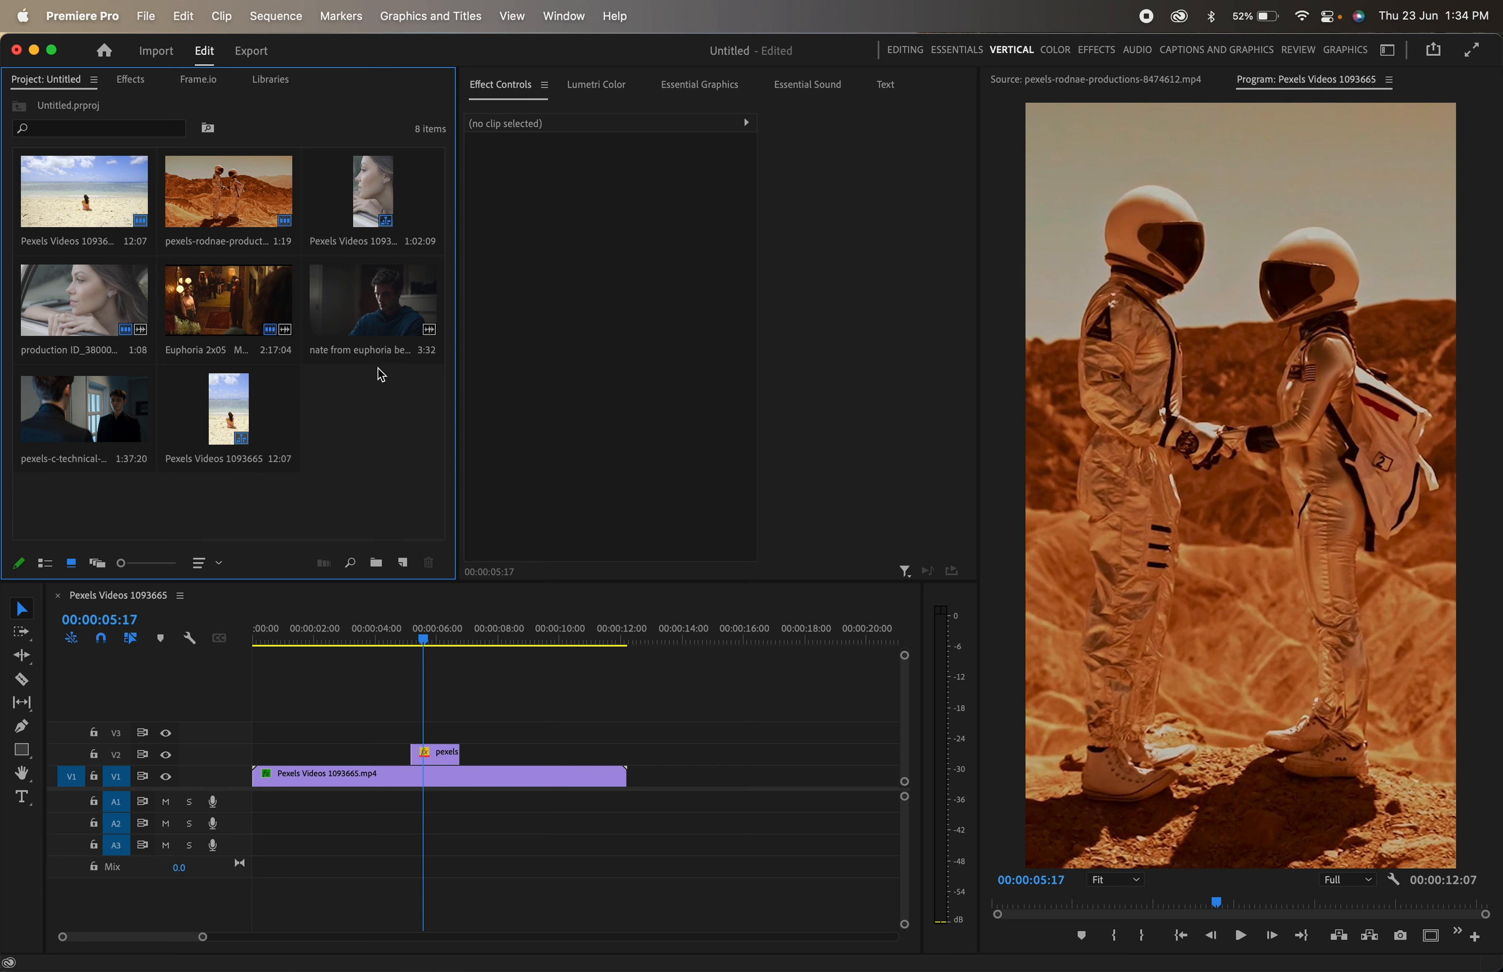
Step: Place only the video of the "nate from euphoria" clip's marked range on track V3 above the astronaut clip, and play it back
{"action": "left_click", "coordinate": [369, 308]}
{"action": "double_click", "coordinate": [369, 308]}
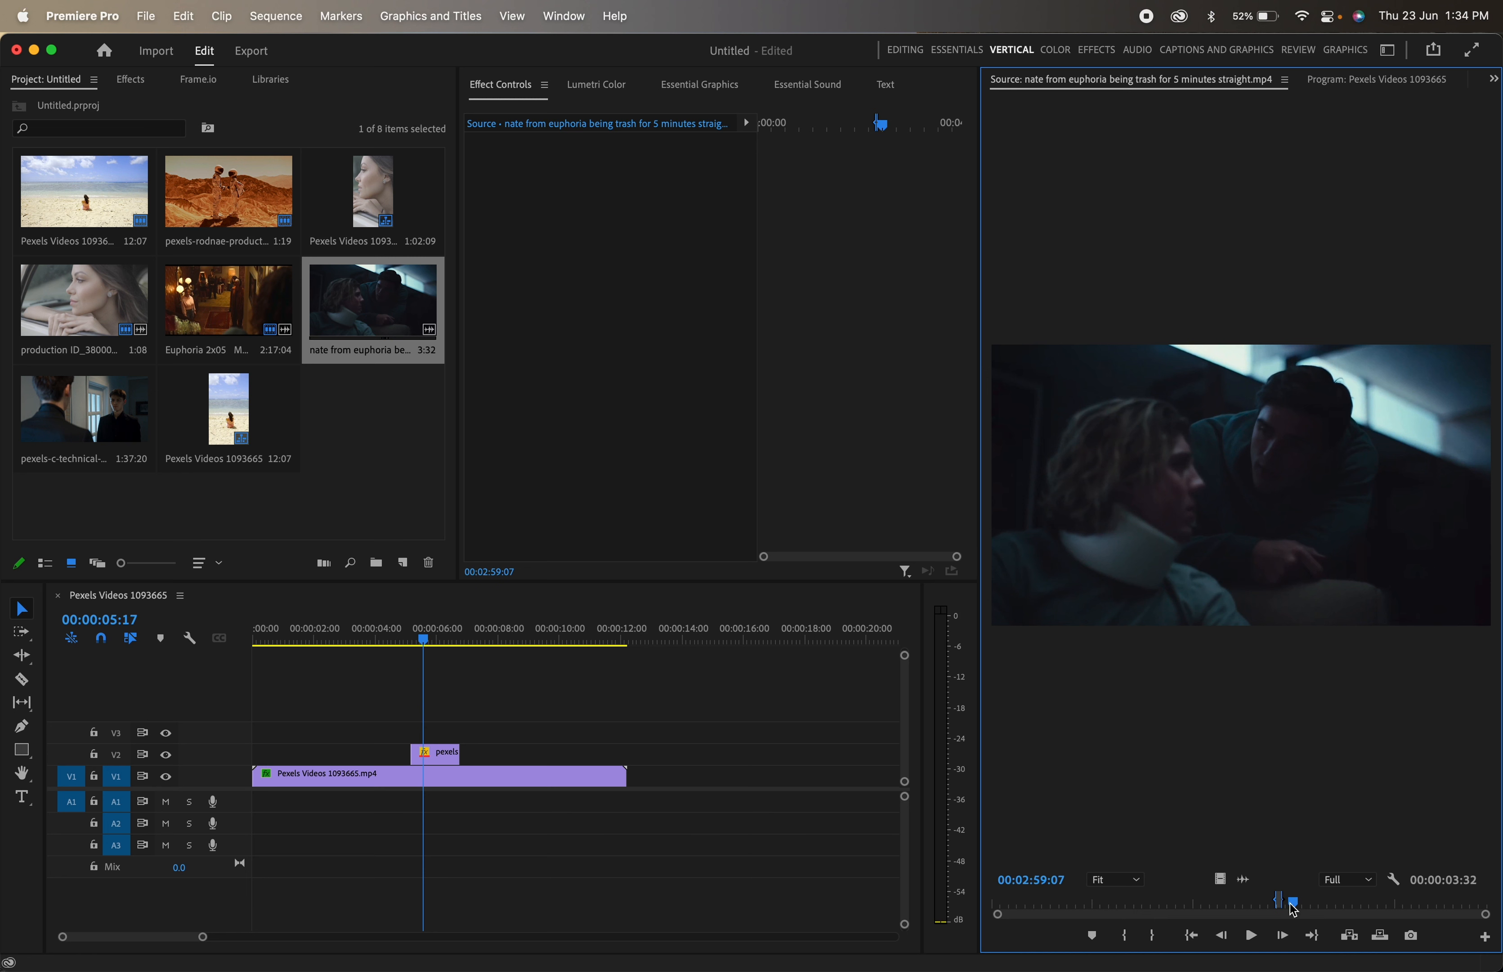
{"action": "left_click_drag", "start_coordinate": [1235, 884], "coordinate": [417, 736]}
{"action": "left_click", "coordinate": [401, 626]}
{"action": "key", "text": "space"}
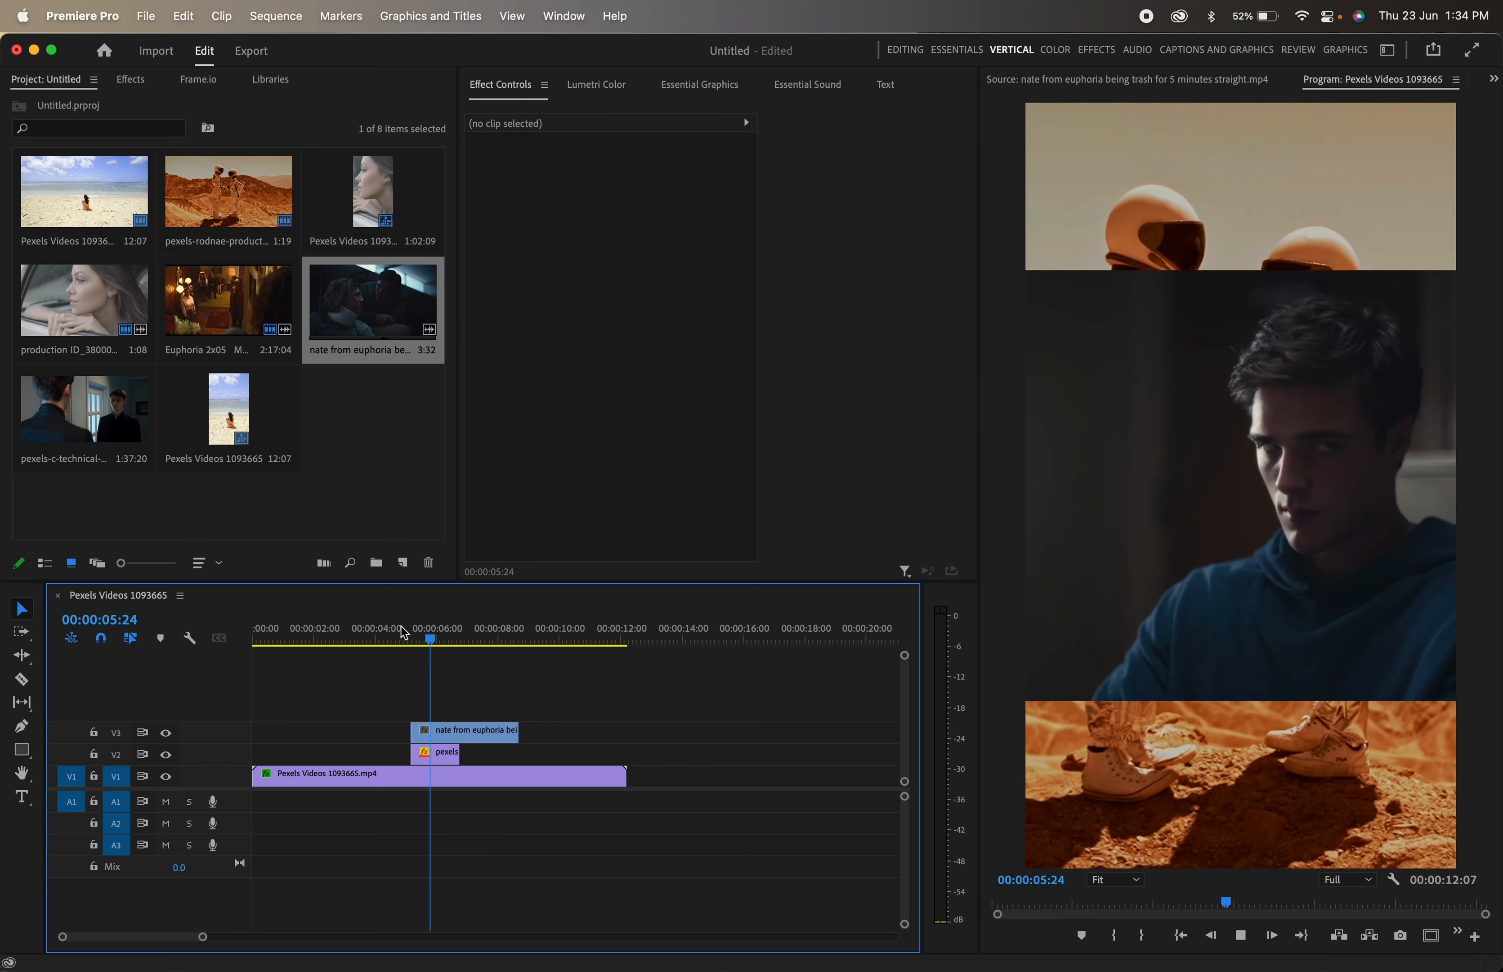
{"action": "key", "text": "space"}
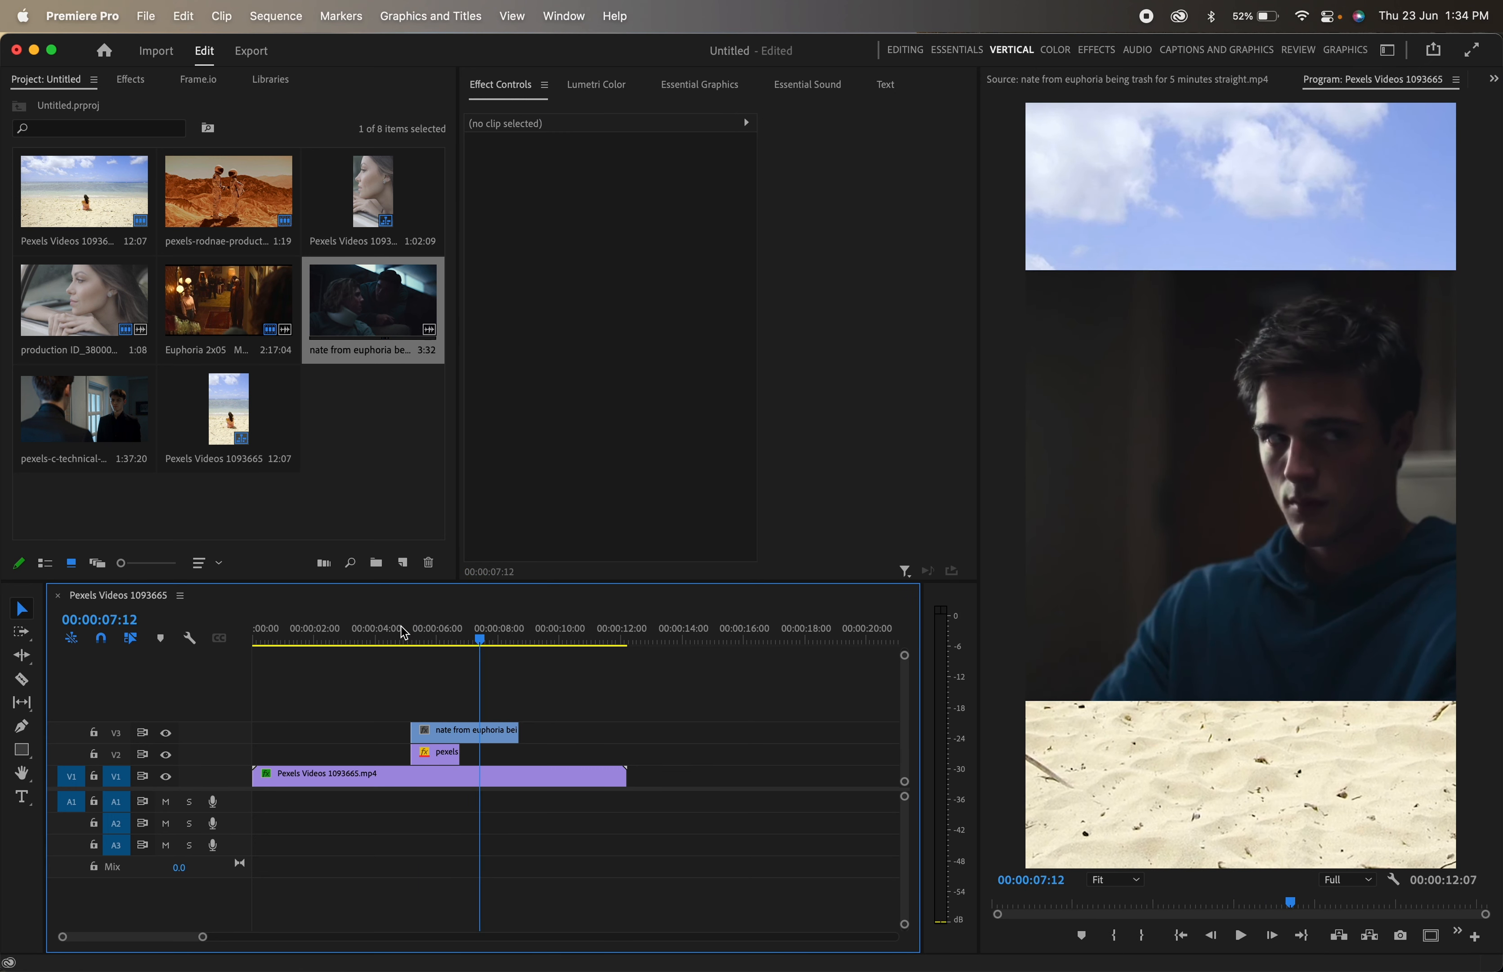
Step: Scale the "nate from euphoria" clip on V3 to about 176 to fill the vertical frame, and shift it horizontally to the left
{"action": "left_click", "coordinate": [466, 737]}
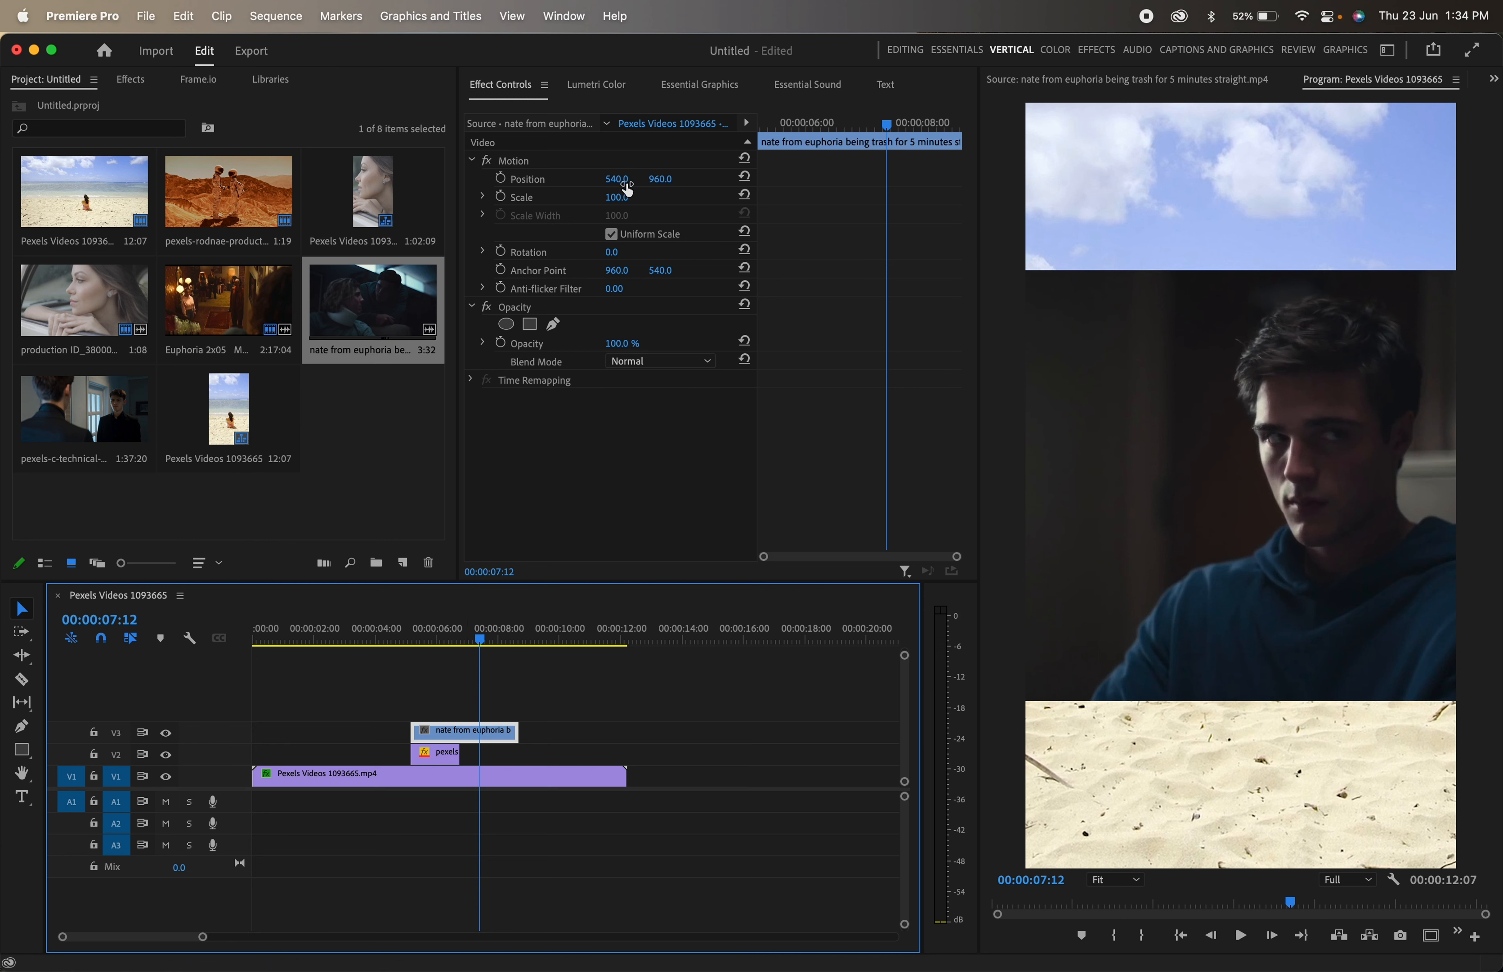
{"action": "left_click_drag", "start_coordinate": [618, 197], "coordinate": [665, 197]}
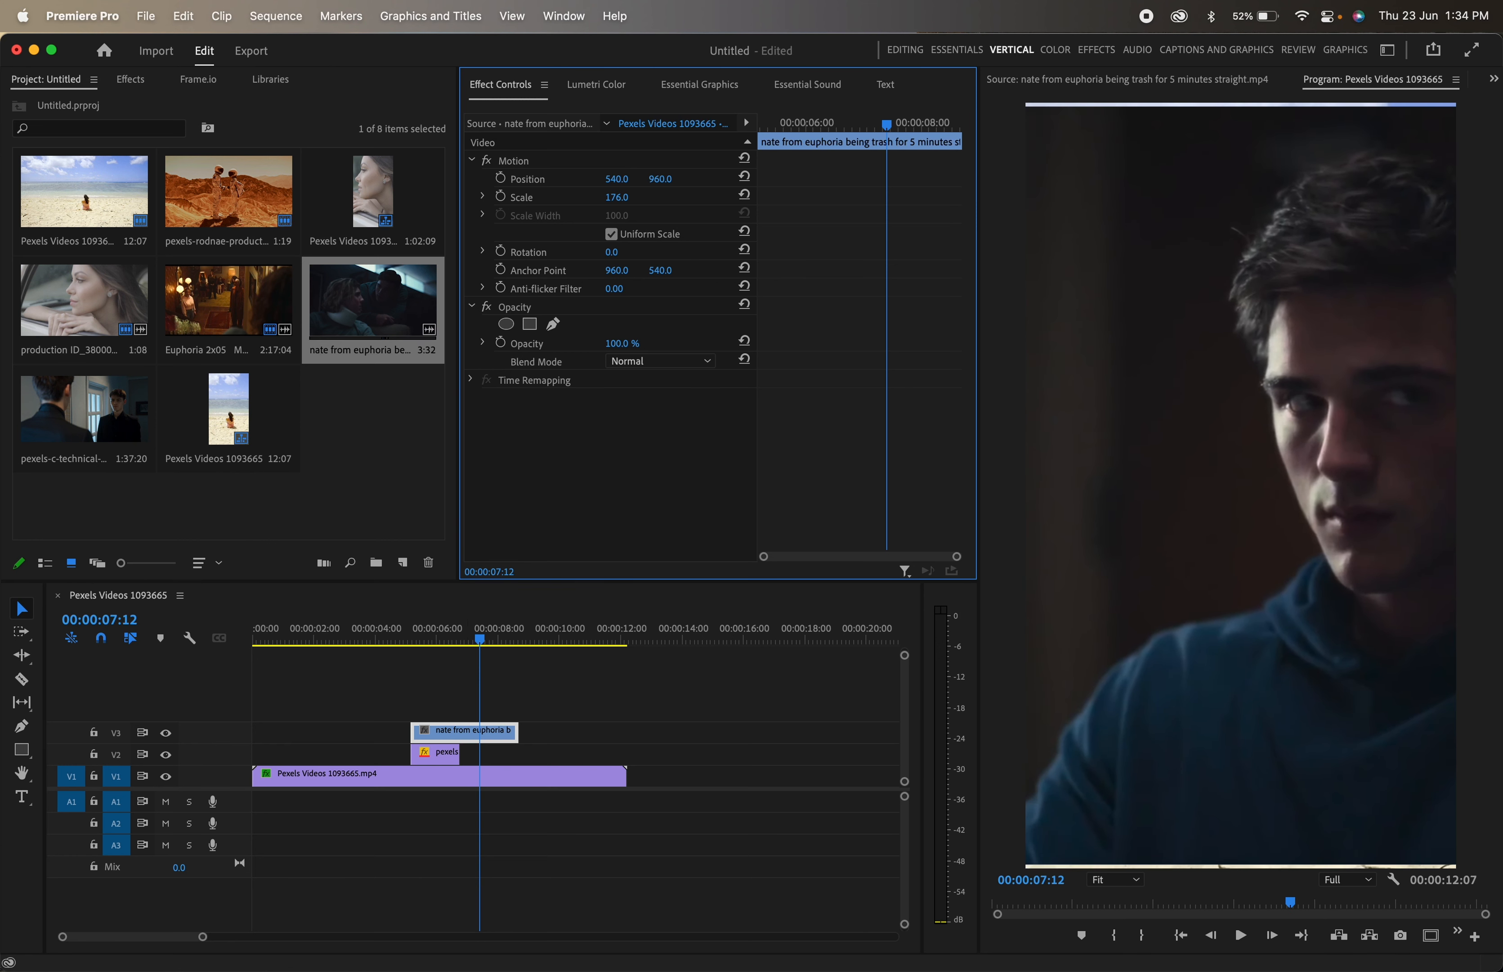
{"action": "left_click_drag", "start_coordinate": [666, 198], "coordinate": [669, 197]}
{"action": "left_click_drag", "start_coordinate": [617, 179], "coordinate": [384, 179]}
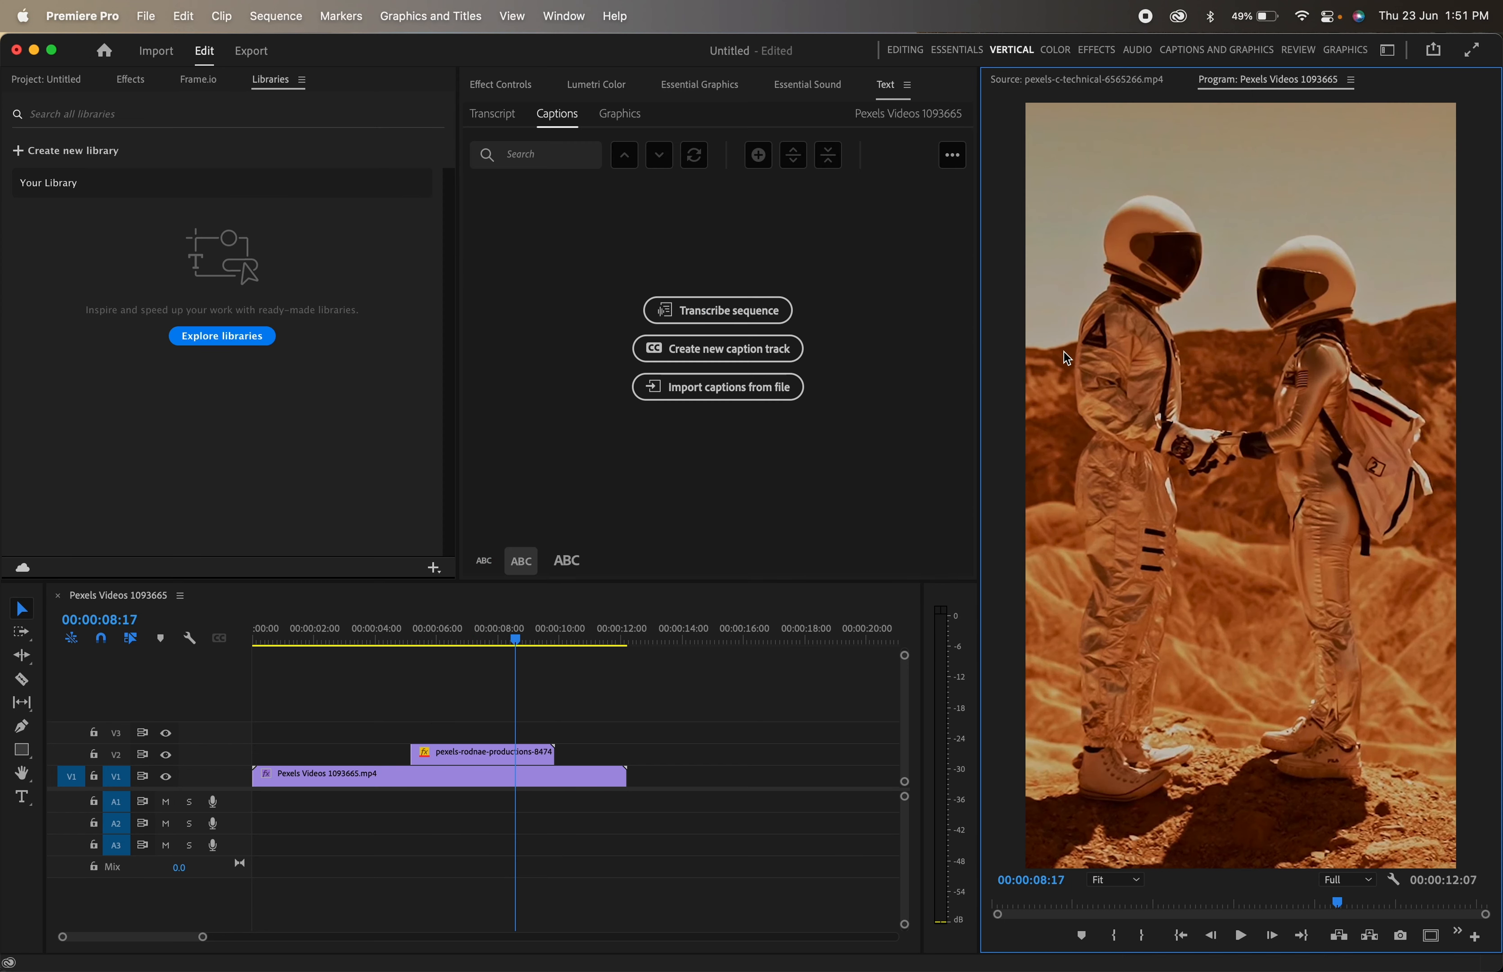
Step: Show the Effect Controls, and widen the effect controls and timeline panels slightly
{"action": "left_click", "coordinate": [504, 85]}
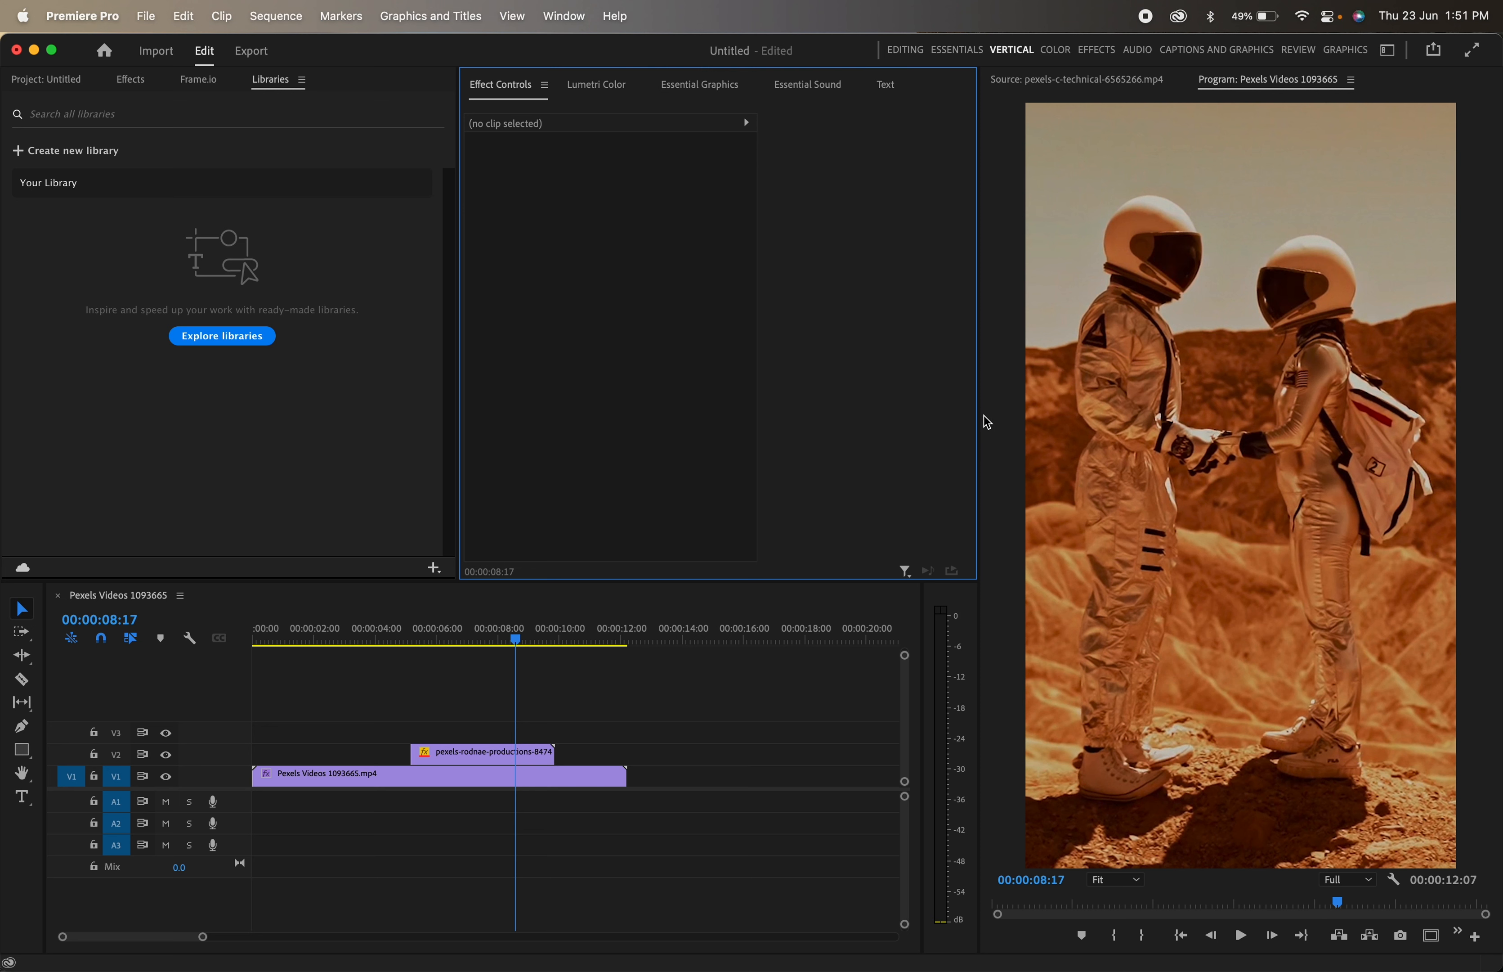
{"action": "mouse_move", "coordinate": [980, 416]}
{"action": "left_mouse_down"}
{"action": "mouse_move", "coordinate": [765, 400]}
{"action": "mouse_move", "coordinate": [986, 402]}
{"action": "left_mouse_up"}
{"action": "left_click_drag", "start_coordinate": [718, 665], "coordinate": [948, 665]}
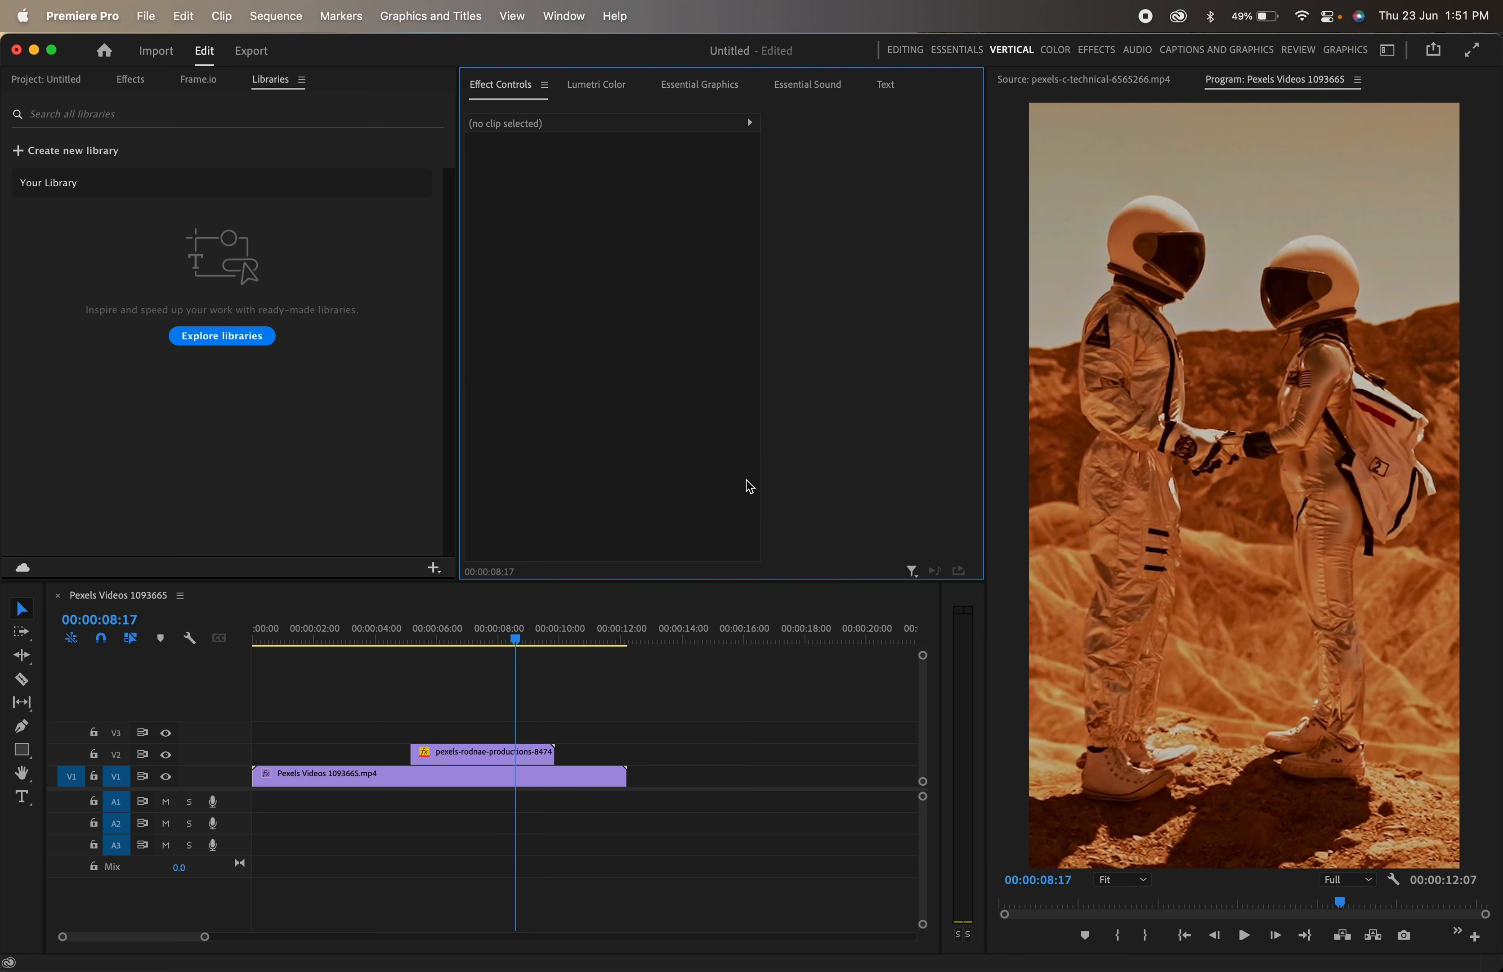
{"action": "left_click", "coordinate": [754, 667]}
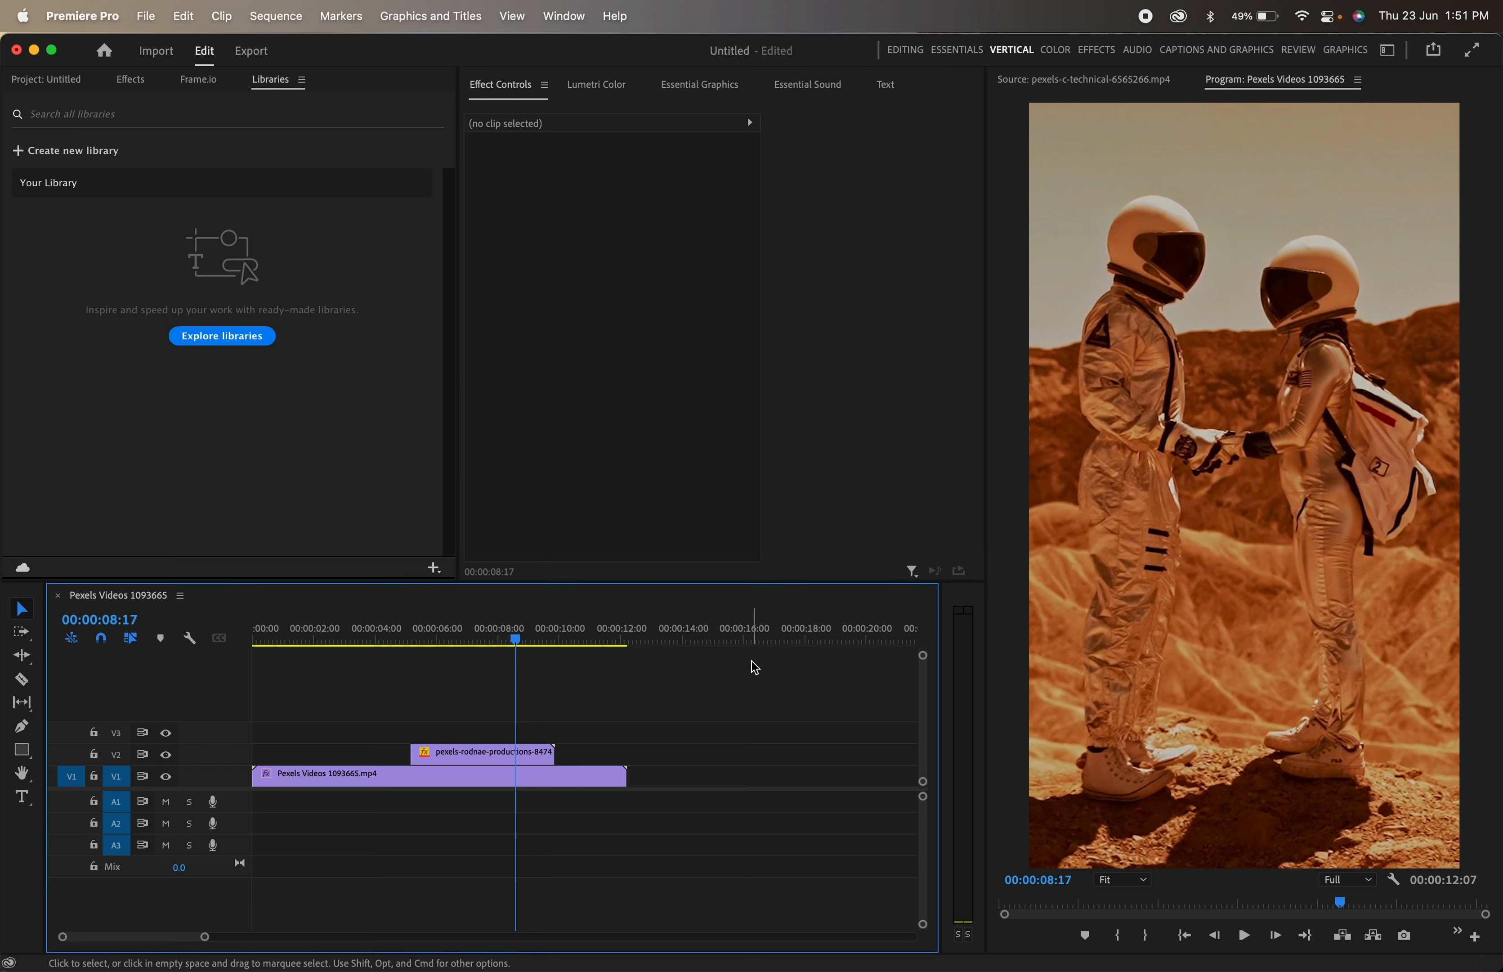